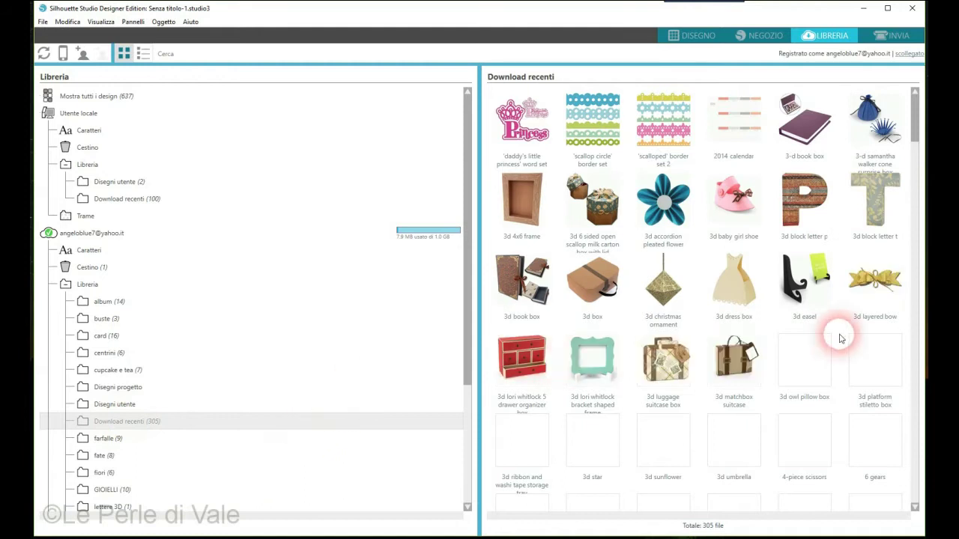
- Open the "bear eating watermelon print and cut" design from the Download recenti library folder
scroll(875, 303, "down", 1)
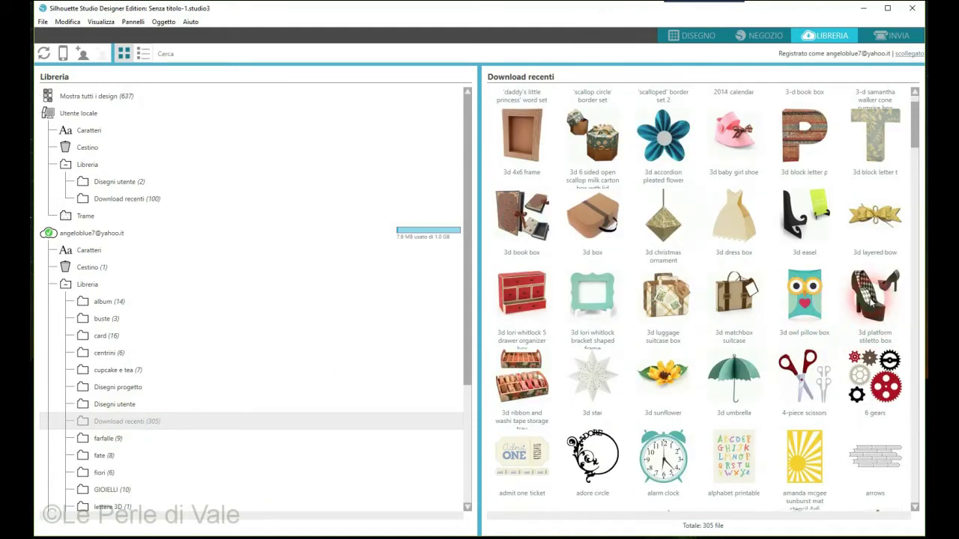
scroll(870, 302, "down", 6)
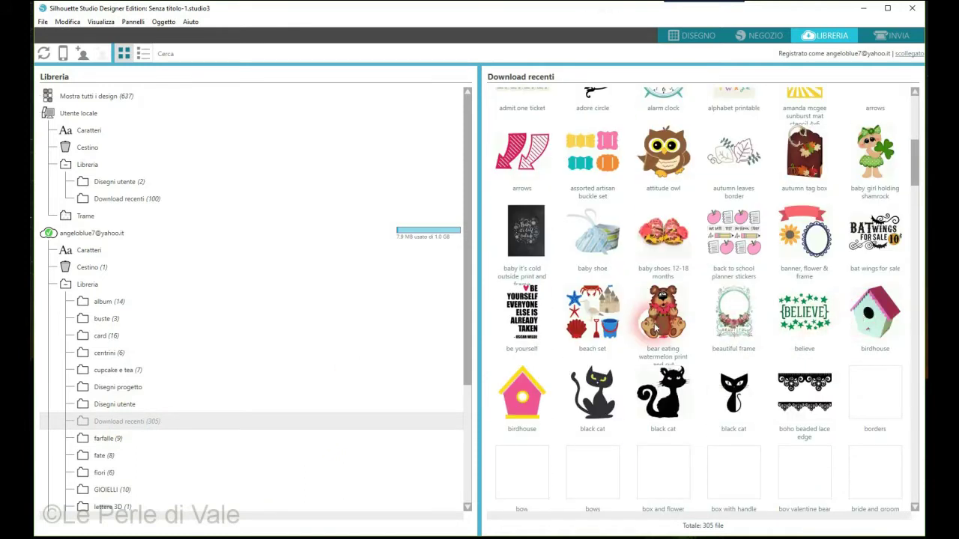
double_click(661, 324)
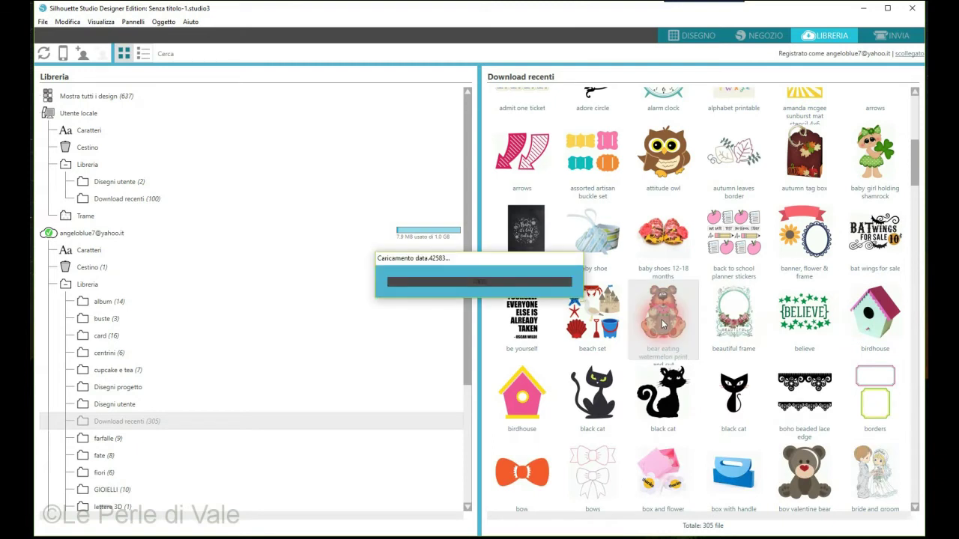
- Move the bear image off the page and back to the page's middle to examine its white background
left_click_drag(494, 299, 498, 333)
left_click(588, 316)
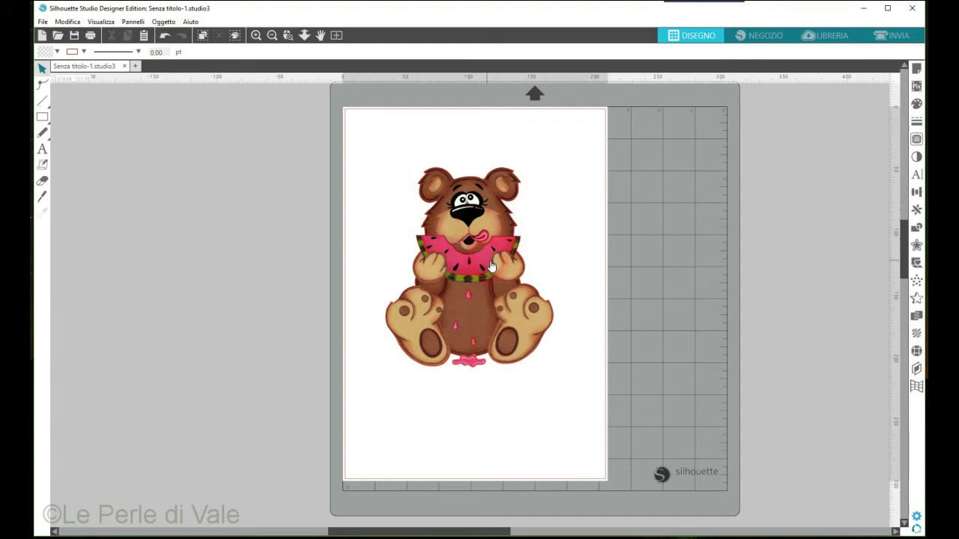
left_click_drag(491, 266, 219, 269)
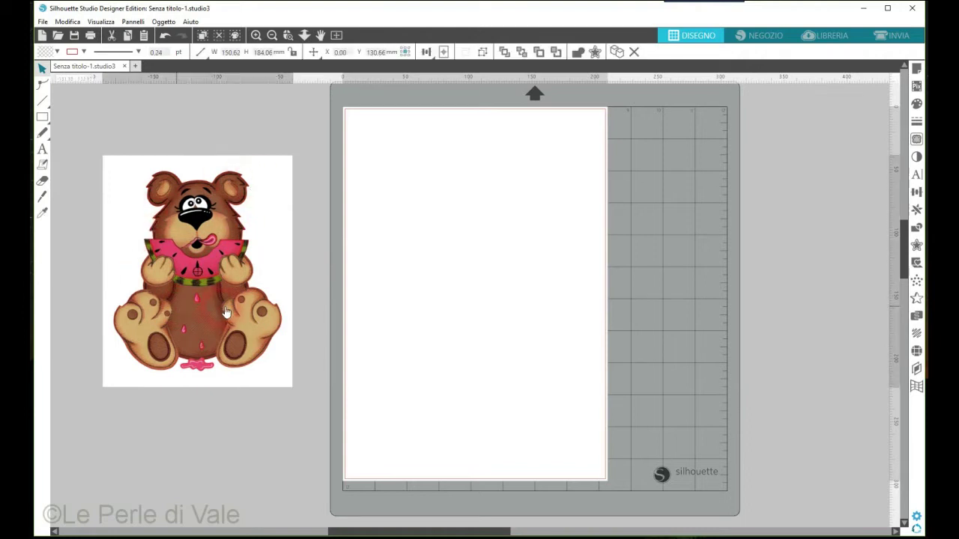
left_click_drag(226, 312, 456, 317)
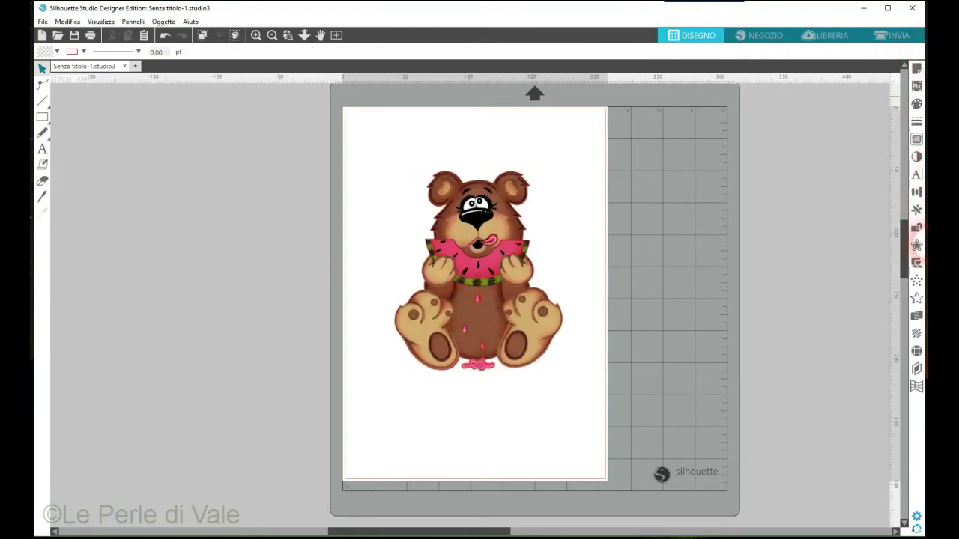
- Trace and detach the bear using a trace area about 149 by 191 mm around it and a threshold of 84%
left_click(915, 140)
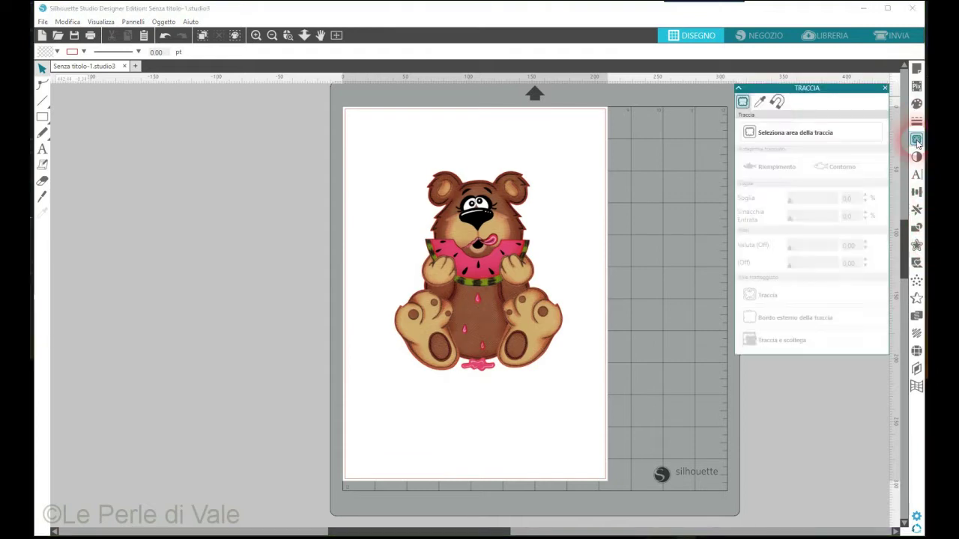
left_click(757, 138)
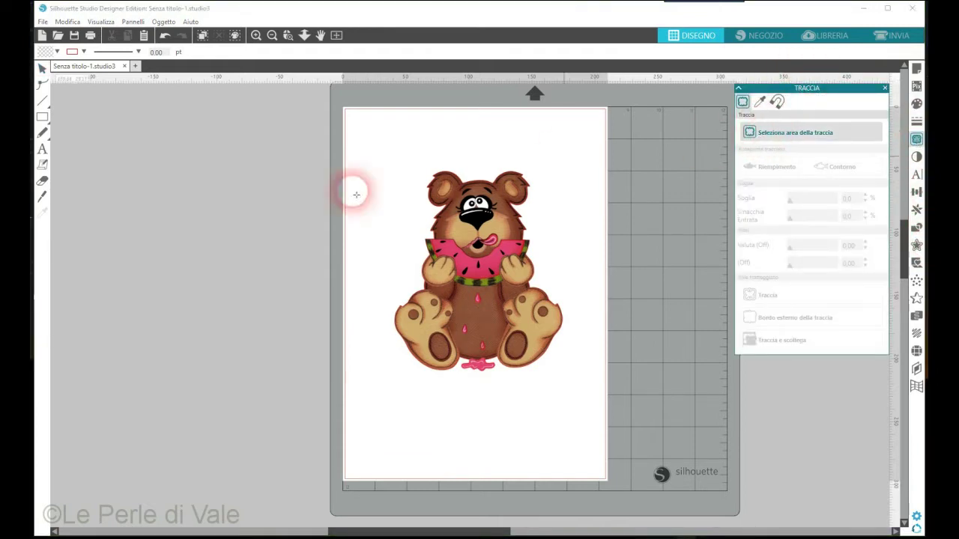
mouse_move(389, 148)
left_mouse_down()
mouse_move(457, 162)
mouse_move(580, 368)
mouse_move(574, 411)
mouse_move(582, 392)
left_mouse_up()
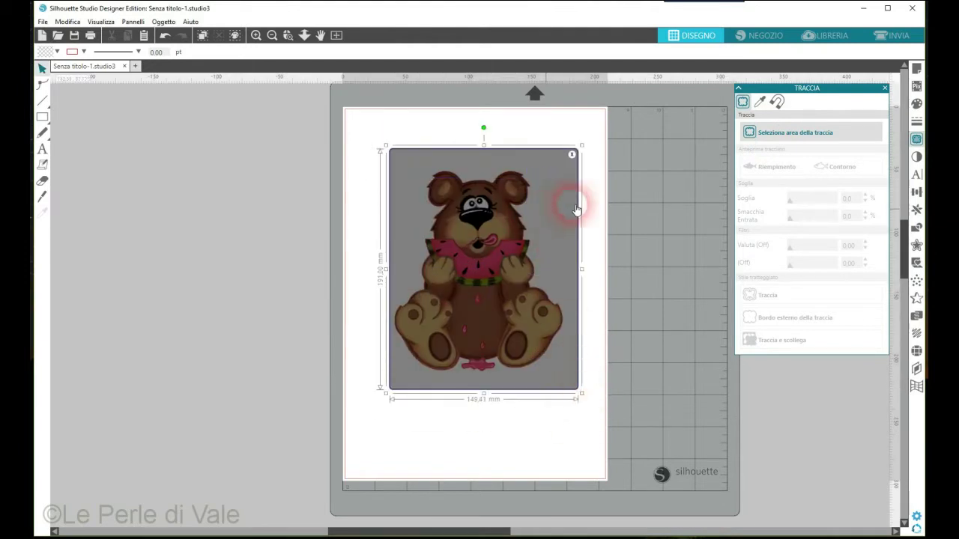
mouse_move(818, 208)
left_mouse_down()
mouse_move(809, 203)
mouse_move(827, 203)
left_mouse_up()
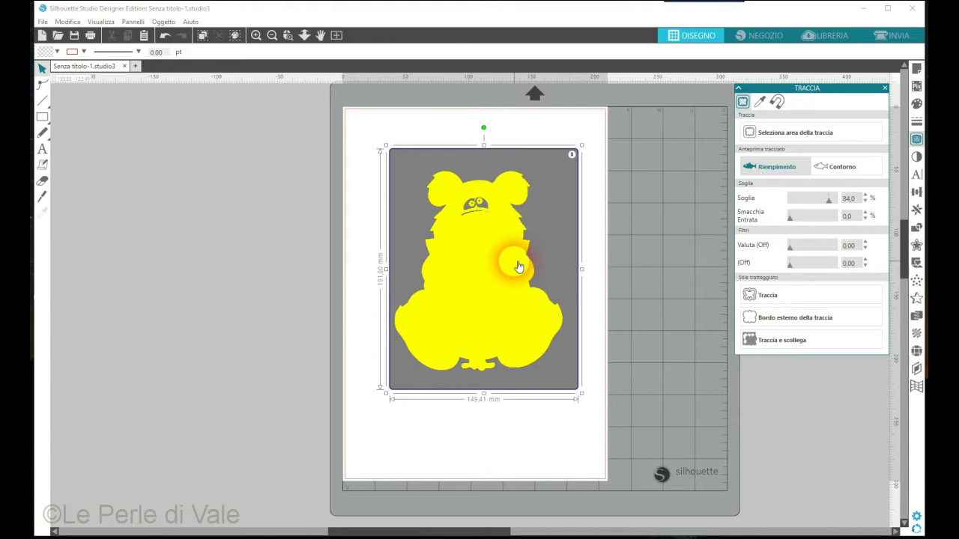
left_click(781, 347)
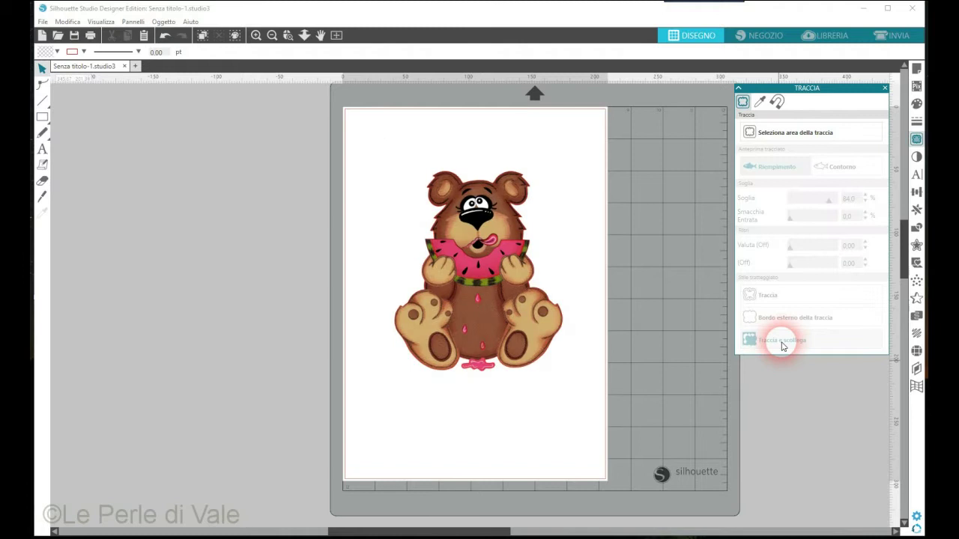
- Move the detached bear off the page to separate it from its leftover background
left_click(367, 399)
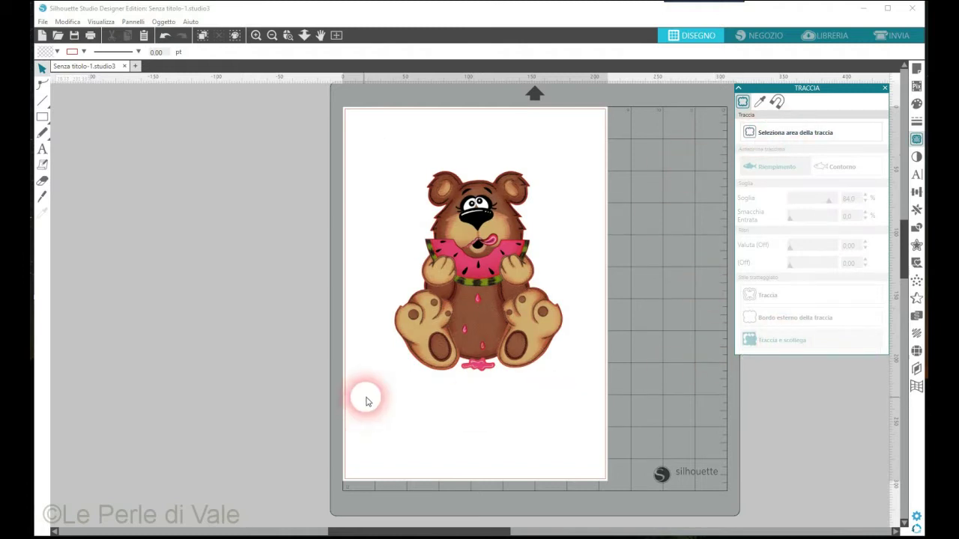
mouse_move(473, 335)
left_mouse_down()
mouse_move(350, 333)
mouse_move(197, 359)
left_mouse_up()
left_click(158, 179)
left_click(335, 443)
left_click(166, 300)
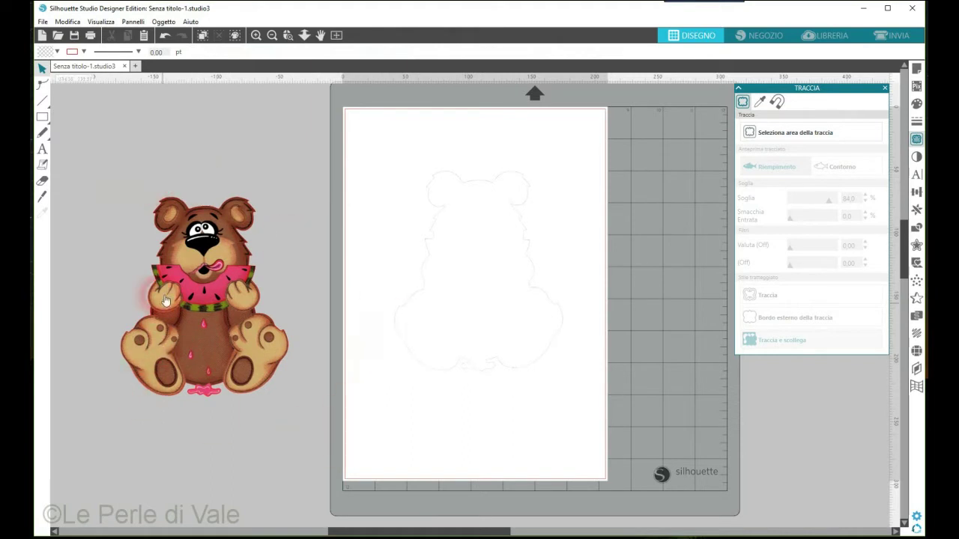
- Delete the leftover background with the bear's outline and move the detached bear back onto the page
left_click(499, 194)
left_click(539, 184)
left_click(531, 190)
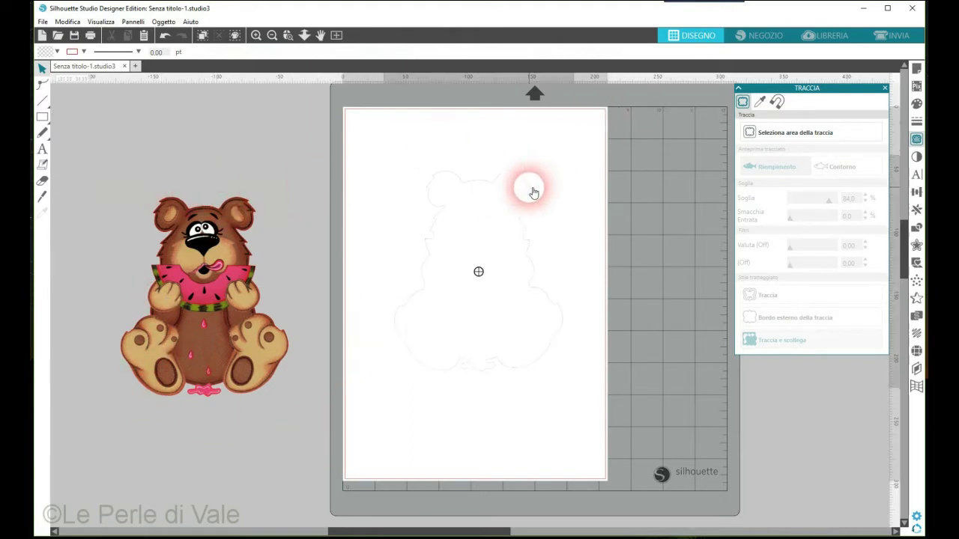
left_click(510, 345)
left_click(549, 218)
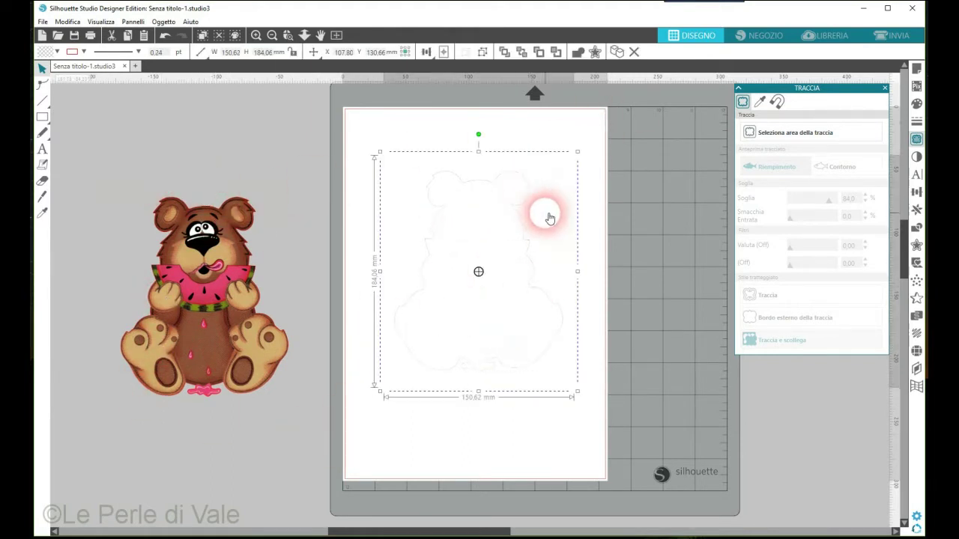
left_click(637, 260)
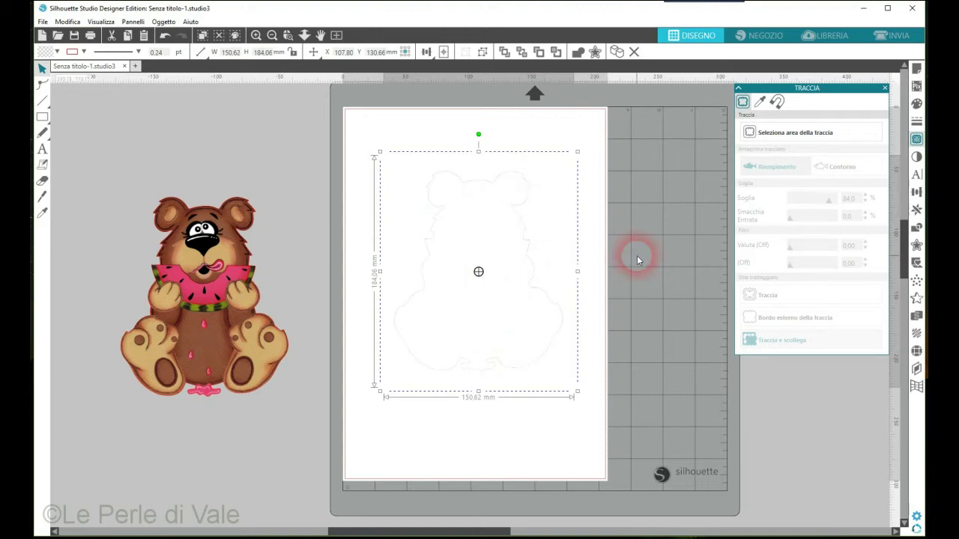
key("Delete")
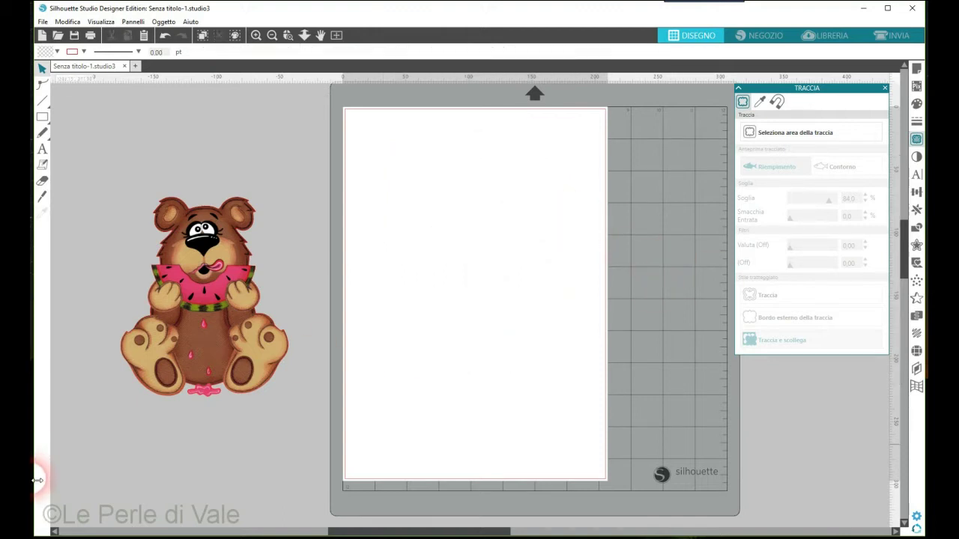
left_click_drag(215, 325, 477, 297)
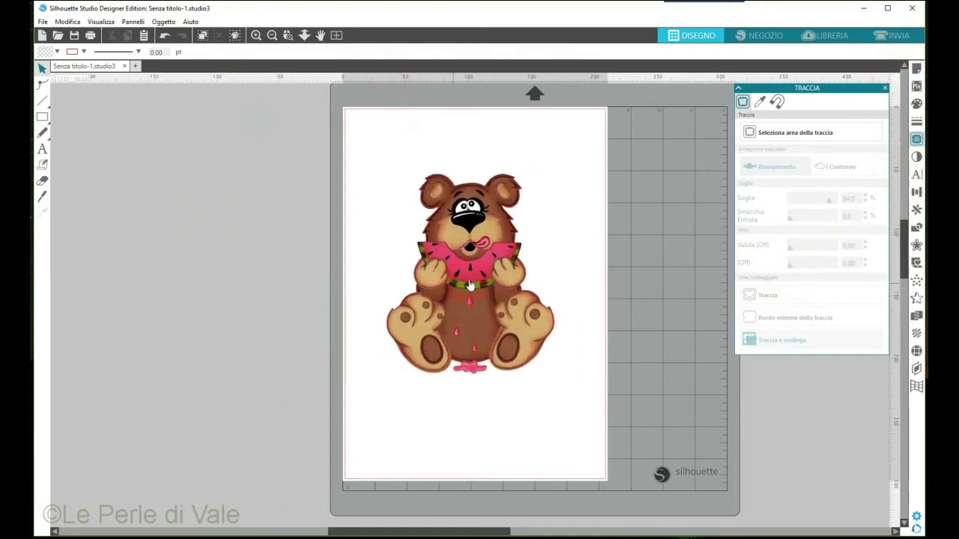
- Select the bear and show its scale and dimension settings
left_click(916, 193)
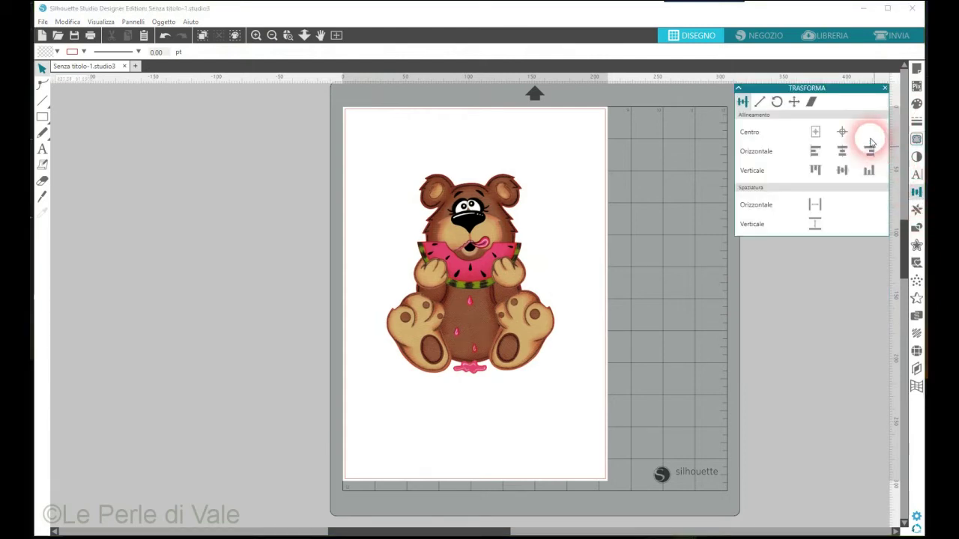
left_click(759, 103)
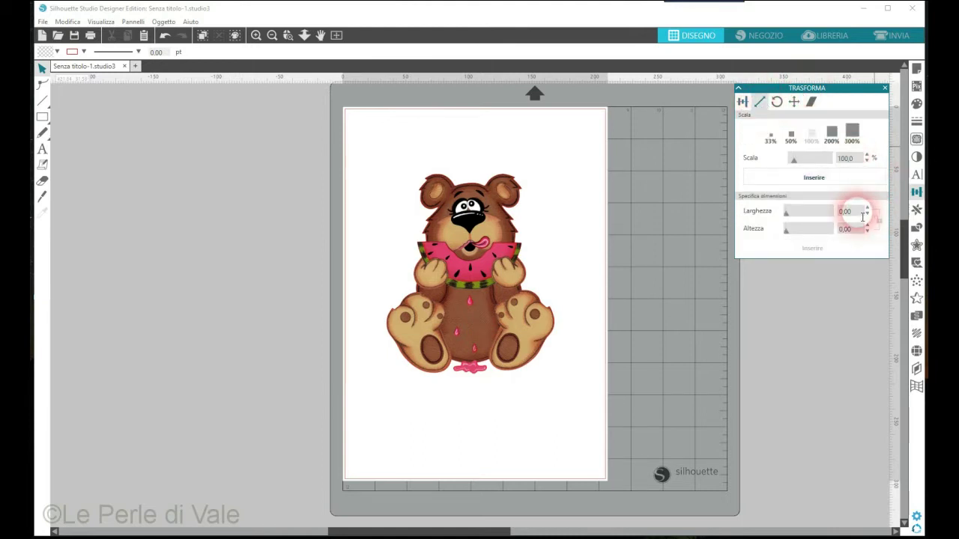
left_click(398, 262)
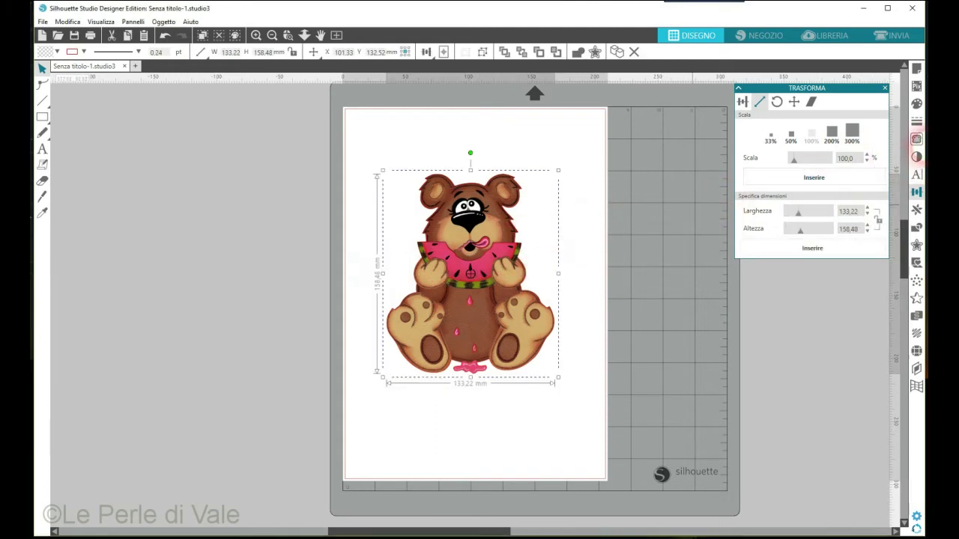
- Try to resize the bear to 80 mm wide with its proportions unlocked
double_click(843, 212)
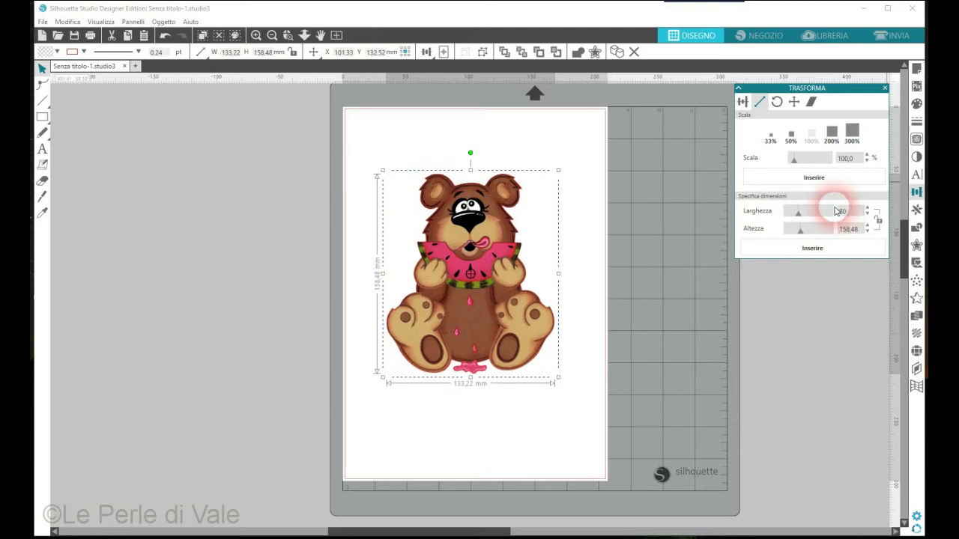
left_click(858, 230)
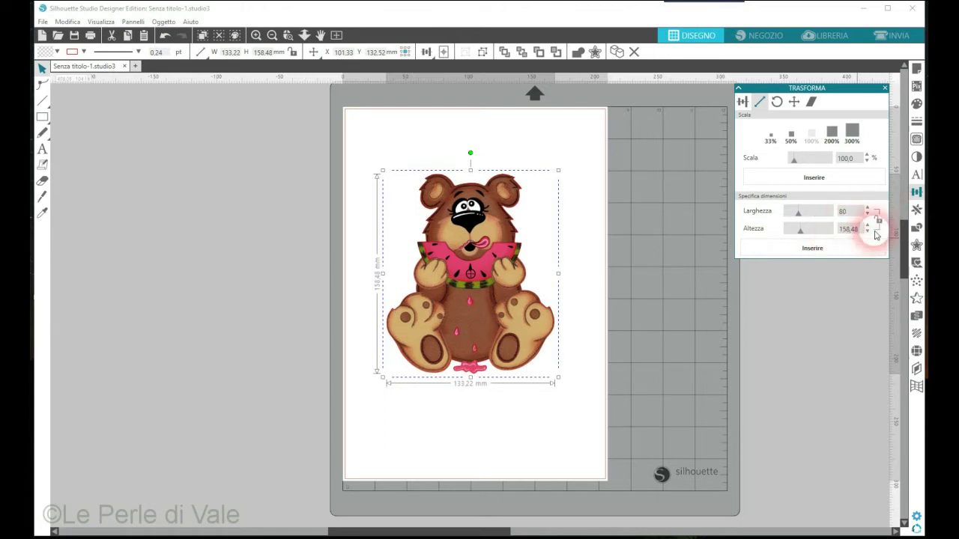
left_click(813, 248)
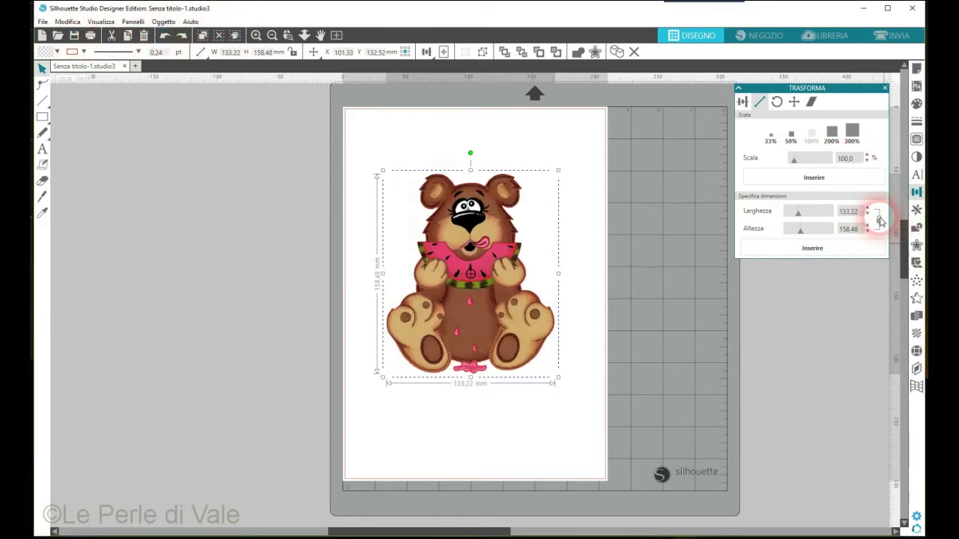
- Resize the bear proportionally to 80 mm wide and reposition it near the middle of the page
double_click(850, 211)
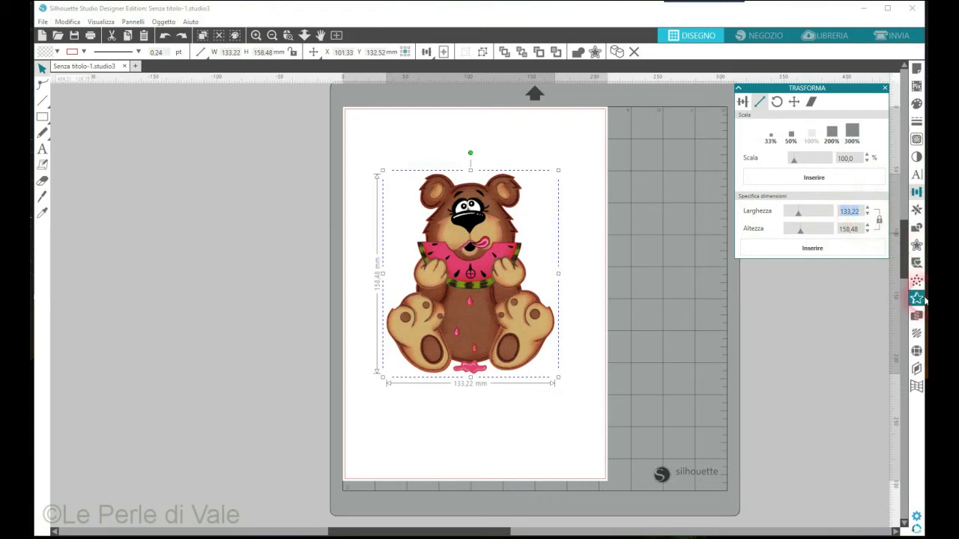
type("80")
left_click(813, 250)
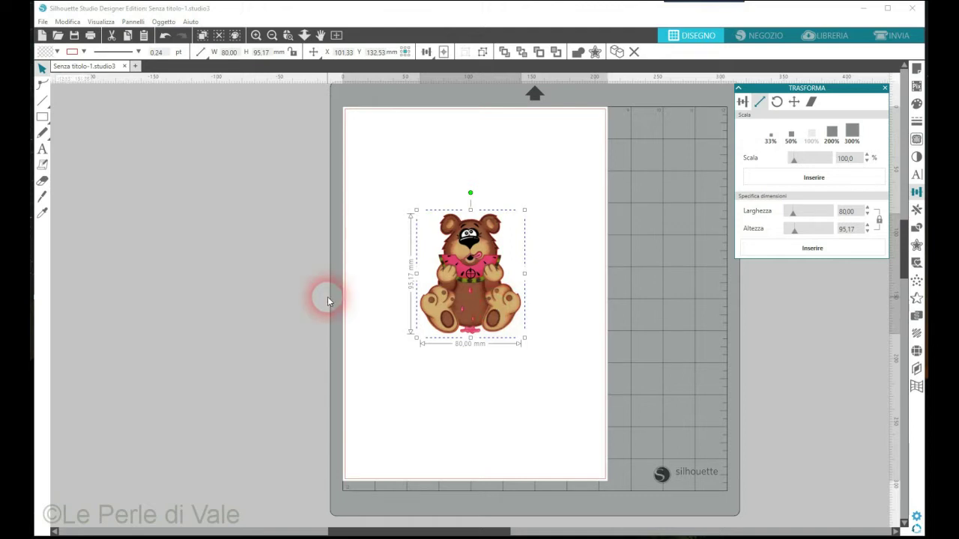
left_click_drag(494, 321, 514, 334)
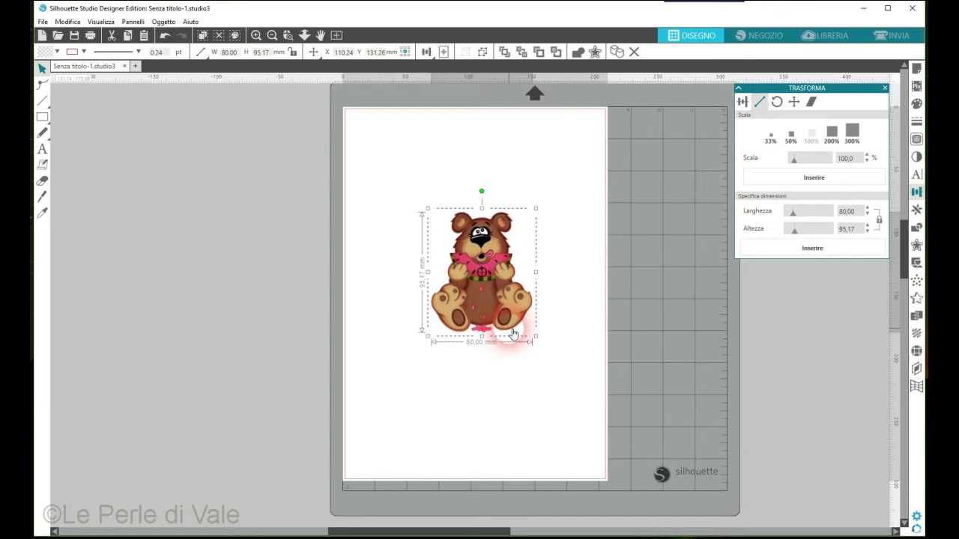
- Add registration marks to the page in the Tipo 1 (CAMEO, Portrait, Curio) style
left_click(917, 69)
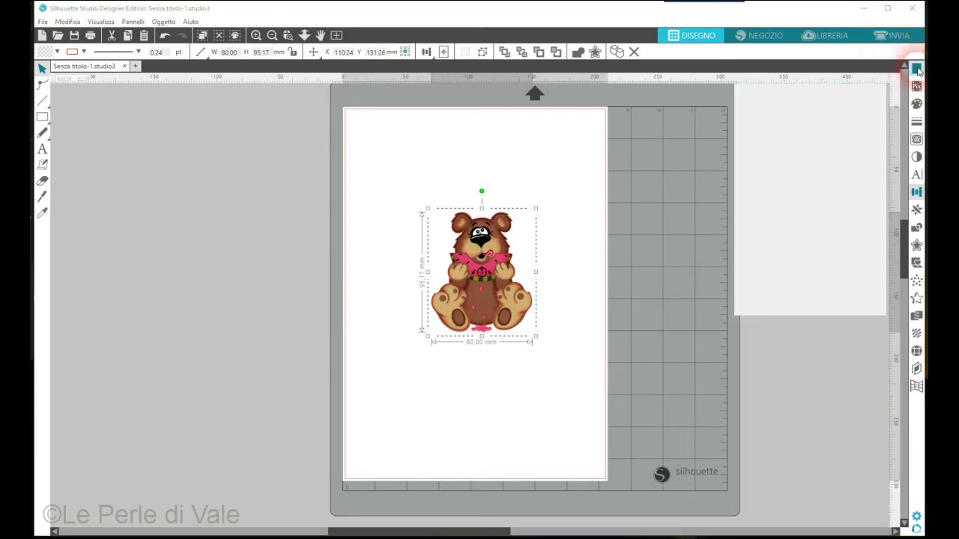
left_click(777, 101)
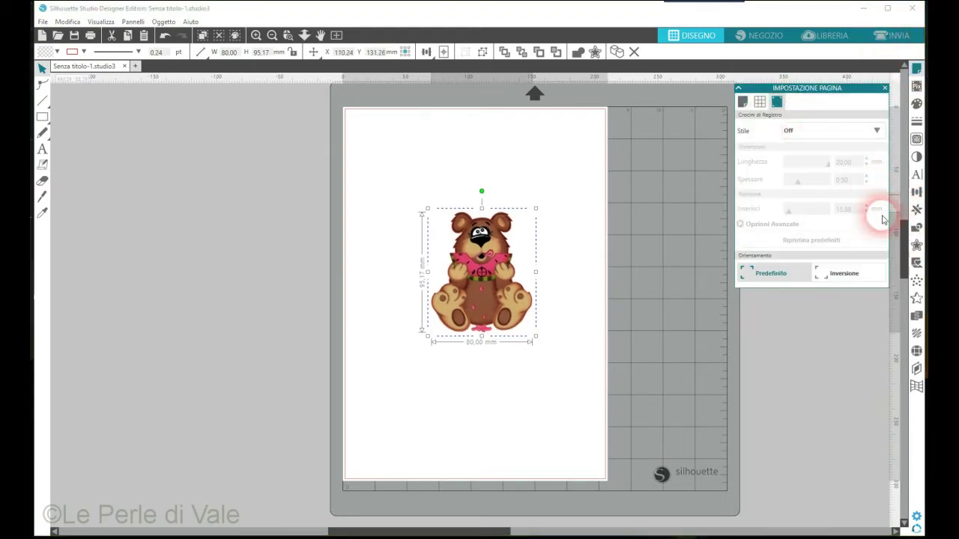
left_click(788, 132)
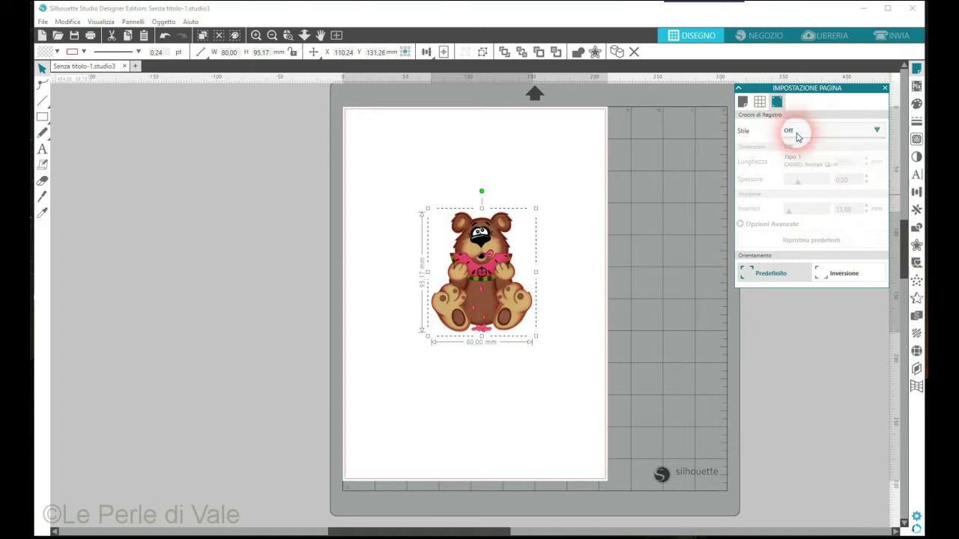
left_click(800, 166)
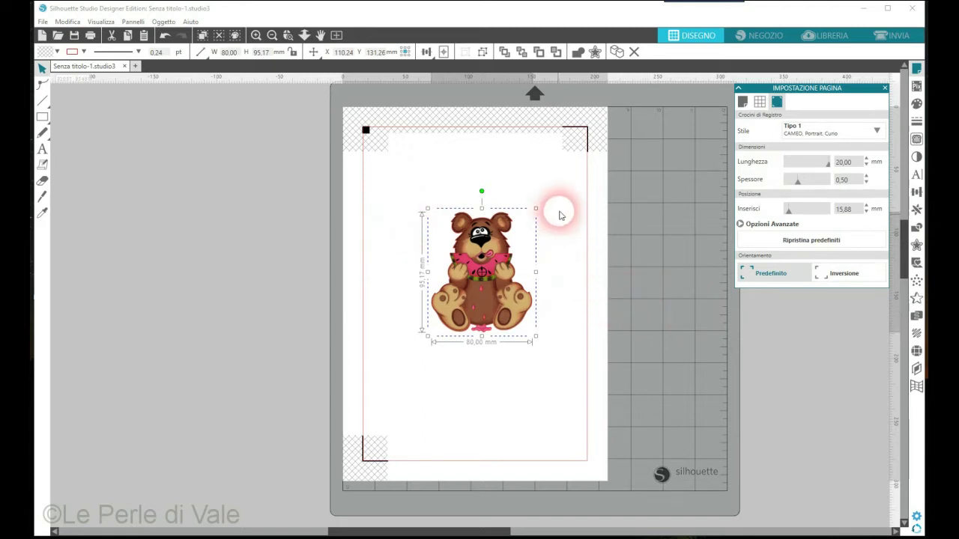
- Print the page with the bear and registration marks on the WF-2510 Series (Rete) printer
left_click(90, 35)
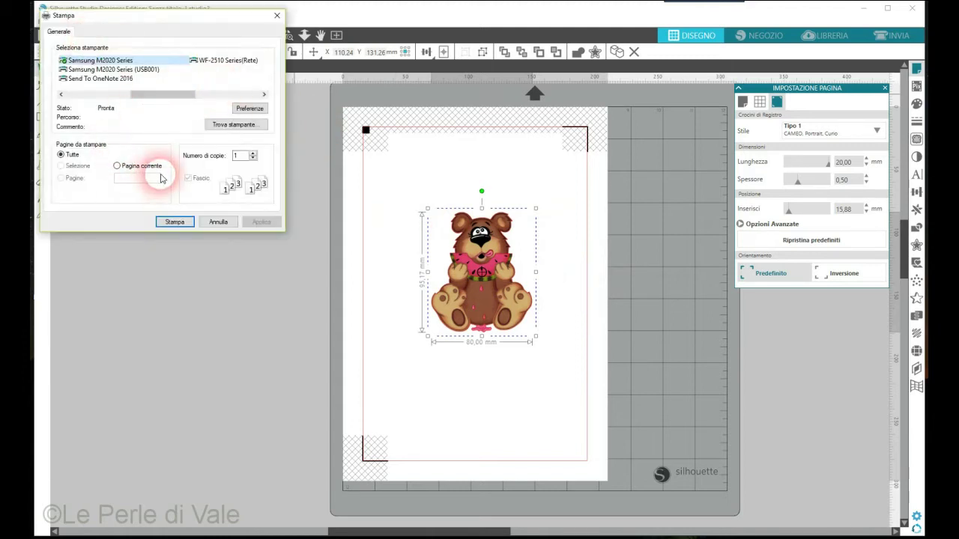
left_click(228, 60)
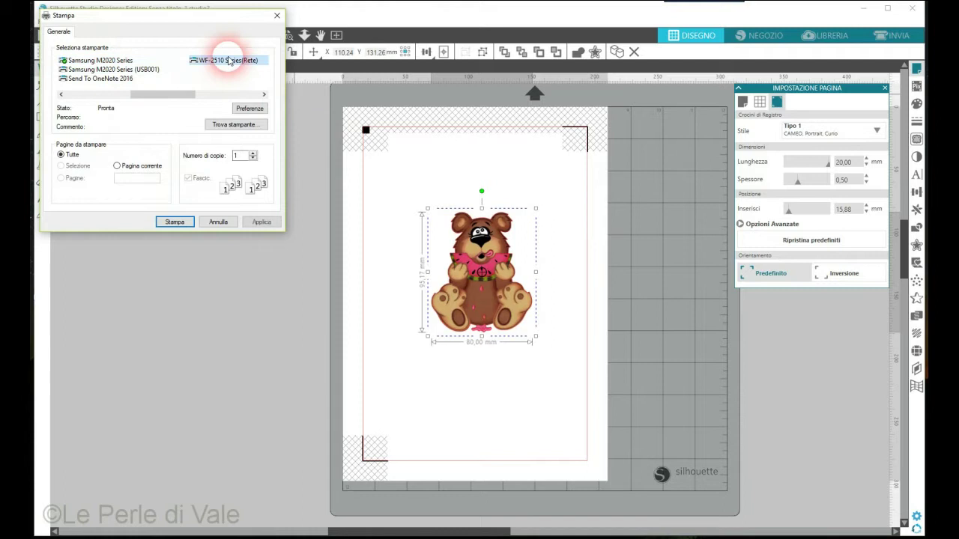
left_click(175, 222)
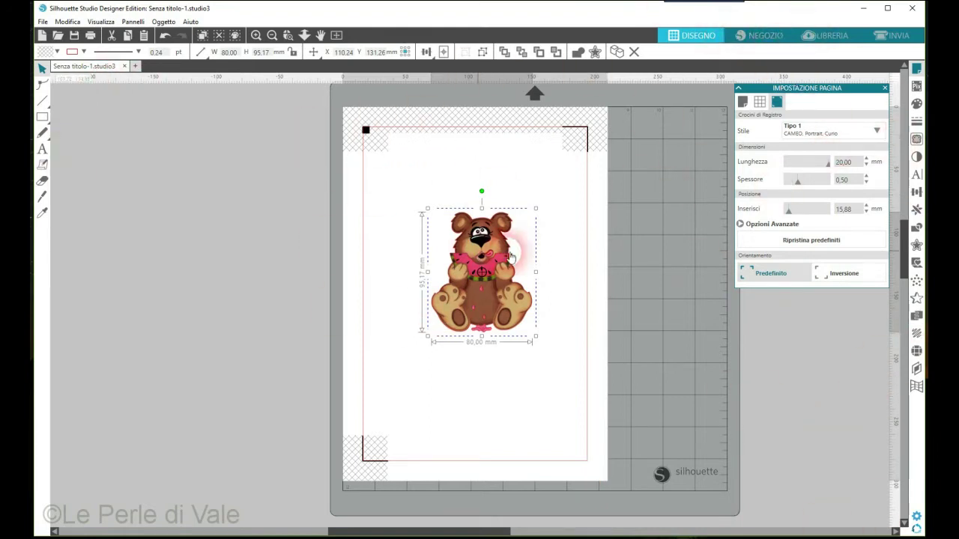
- Turn the page's registration marks off and shift the bear slightly toward the page's upper left
left_click(878, 132)
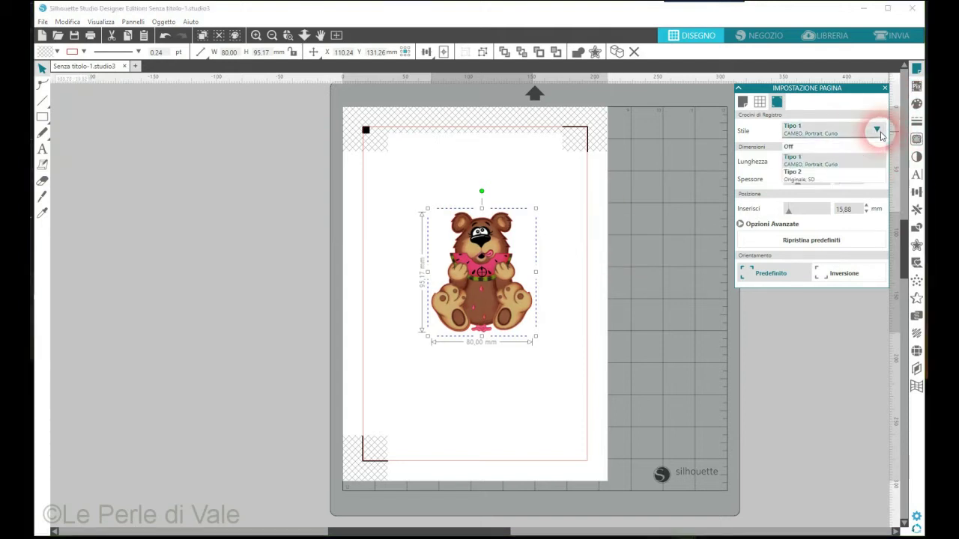
left_click(790, 147)
mouse_move(500, 303)
left_mouse_down()
mouse_move(404, 319)
mouse_move(475, 310)
mouse_move(467, 314)
mouse_move(487, 302)
left_mouse_up()
left_click(516, 244)
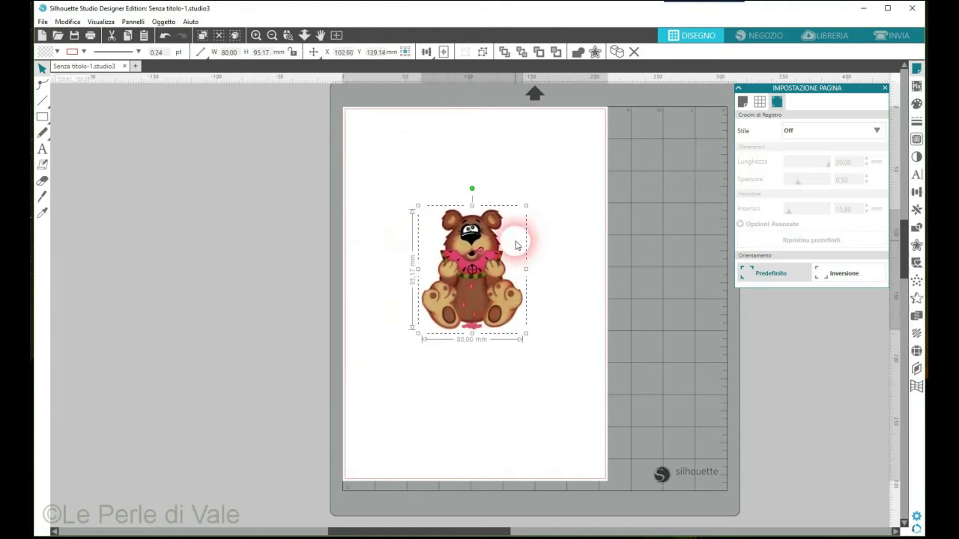
left_click(498, 257)
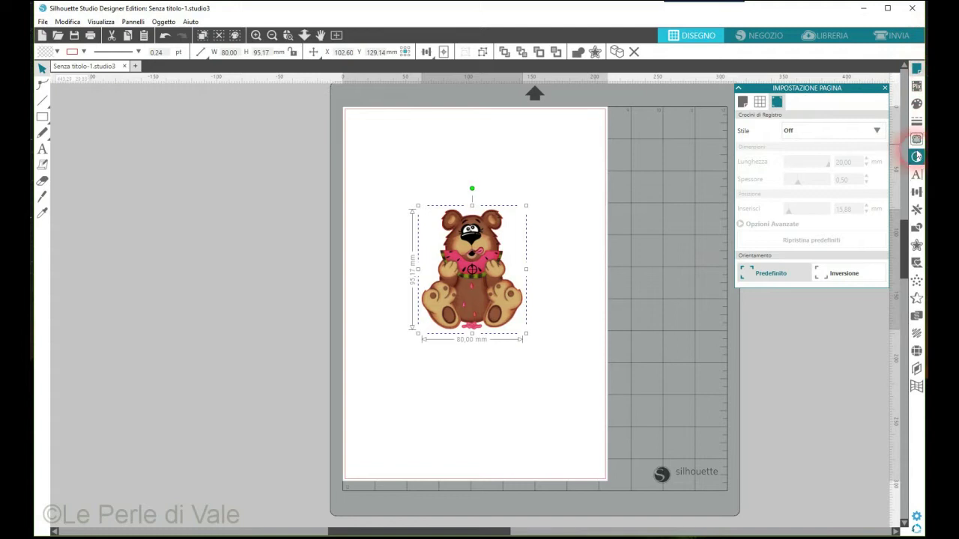
- Define a trace area of about 101 x 120 mm around the whole bear with the Riempimento preview
left_click(916, 139)
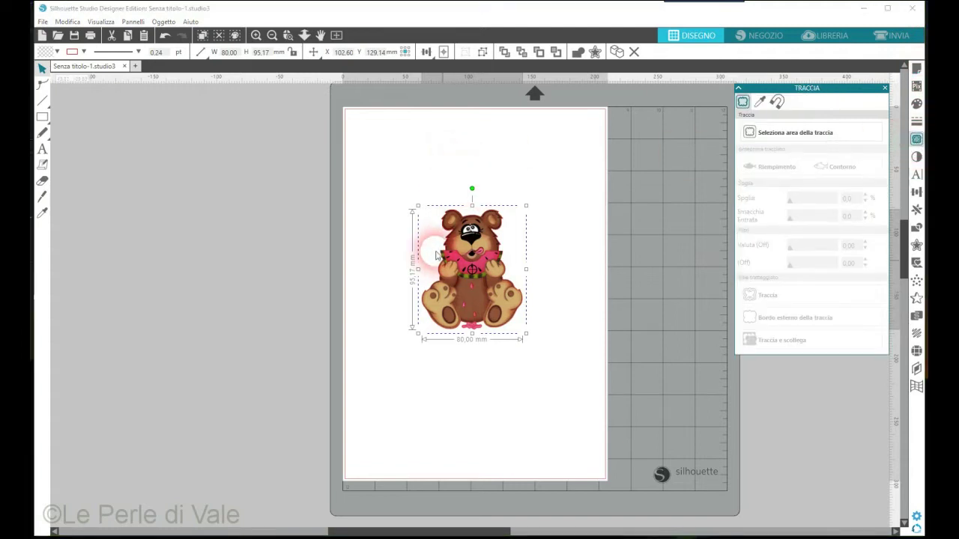
left_click(405, 196)
left_click(809, 132)
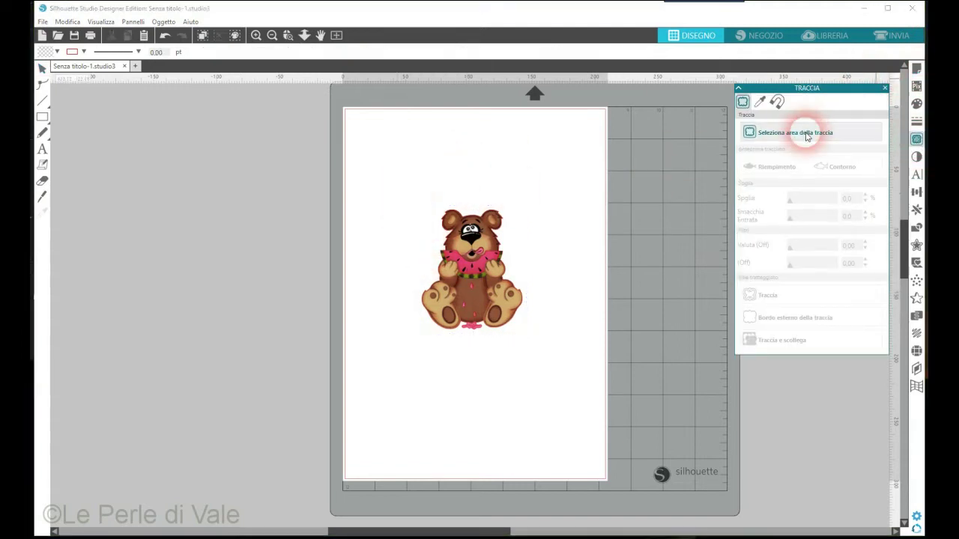
left_click_drag(408, 191, 540, 345)
left_click(772, 166)
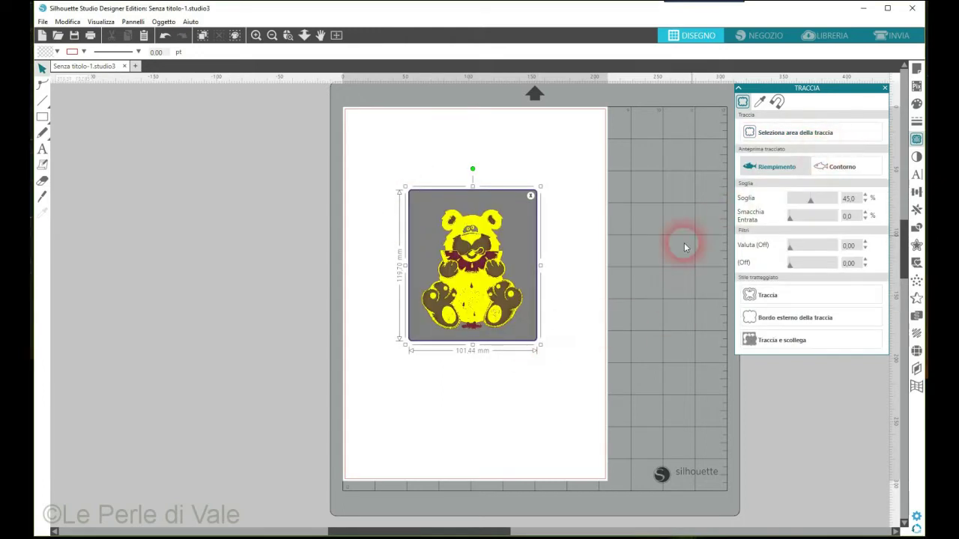
- Set the trace threshold to 88% and trace only the bear's outer edge
left_click_drag(816, 203, 830, 202)
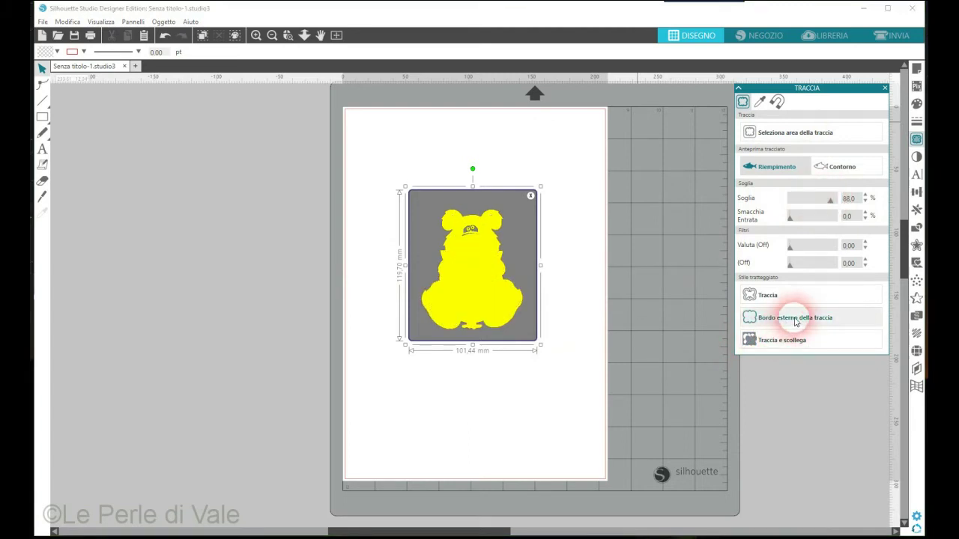
left_click(884, 254)
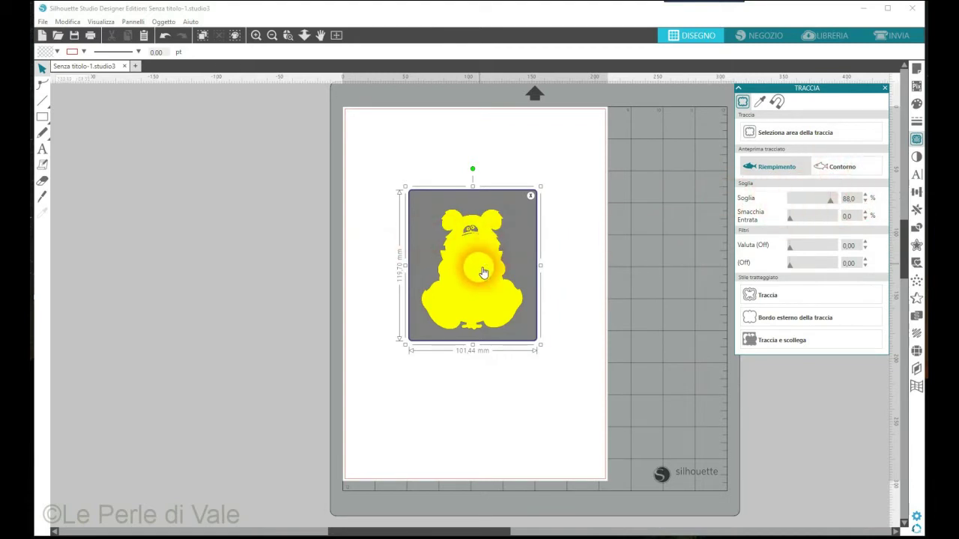
left_click(779, 321)
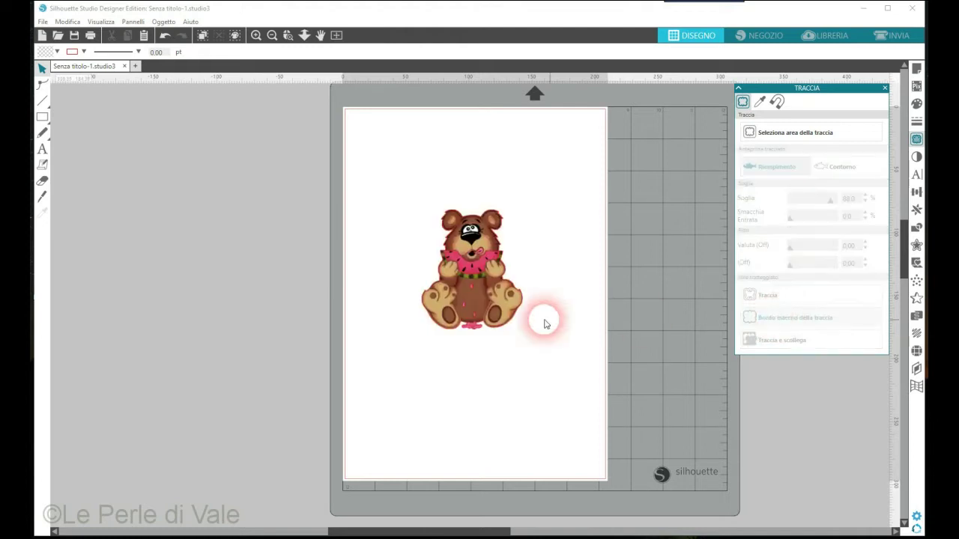
- Move the bear image off the page into the empty area beside it and nudge the traced outline slightly upward
left_click_drag(468, 321, 217, 327)
left_click_drag(505, 274, 509, 266)
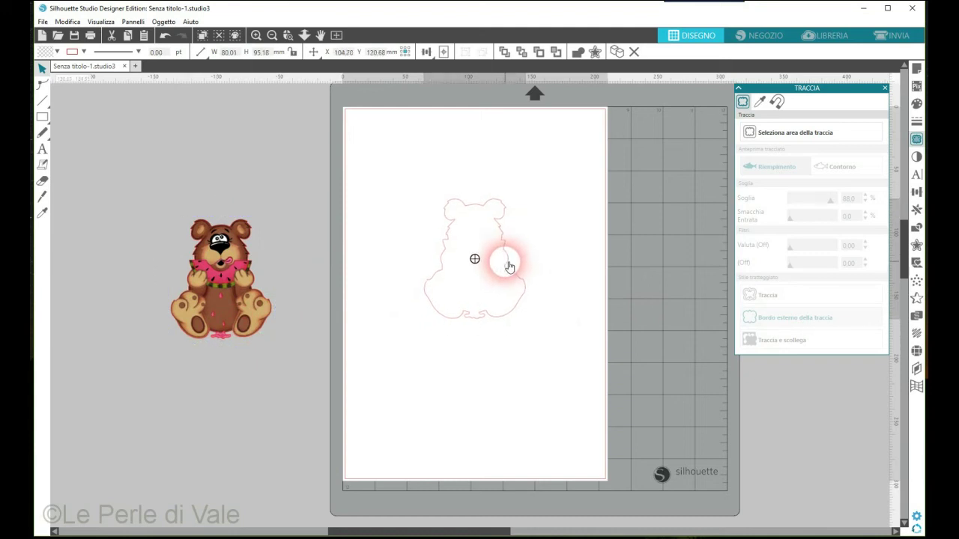
left_click(553, 315)
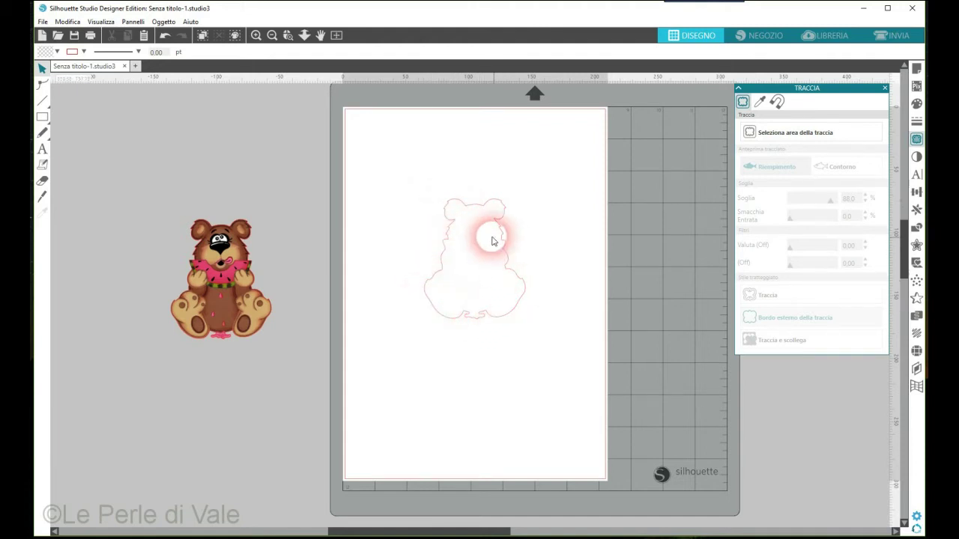
- Fill the traced bear outline with light grey
left_click(917, 105)
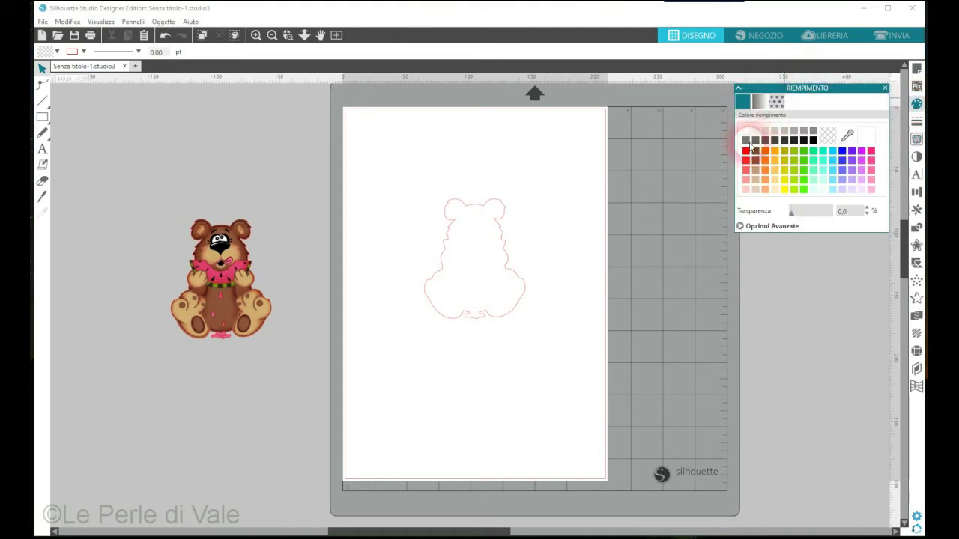
left_click(508, 258)
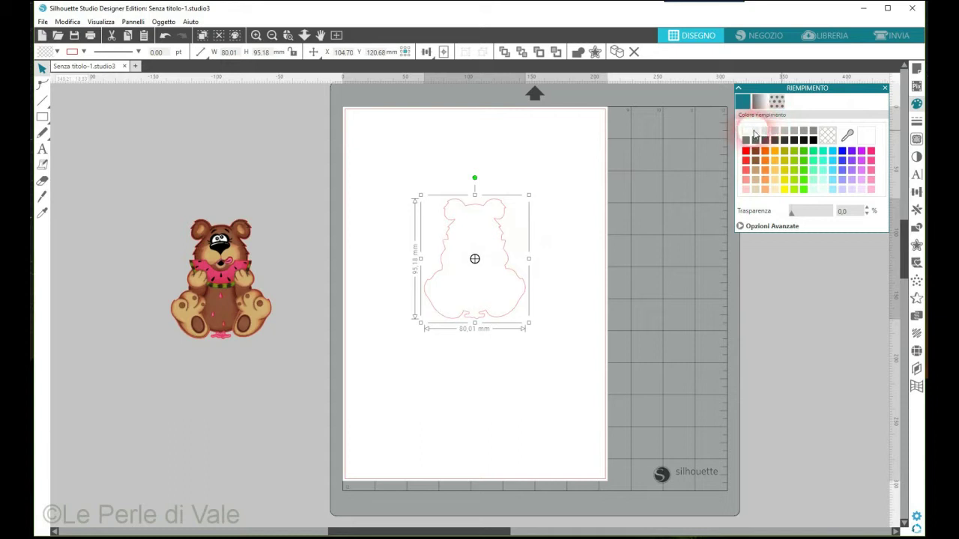
left_click(755, 132)
left_click(542, 248)
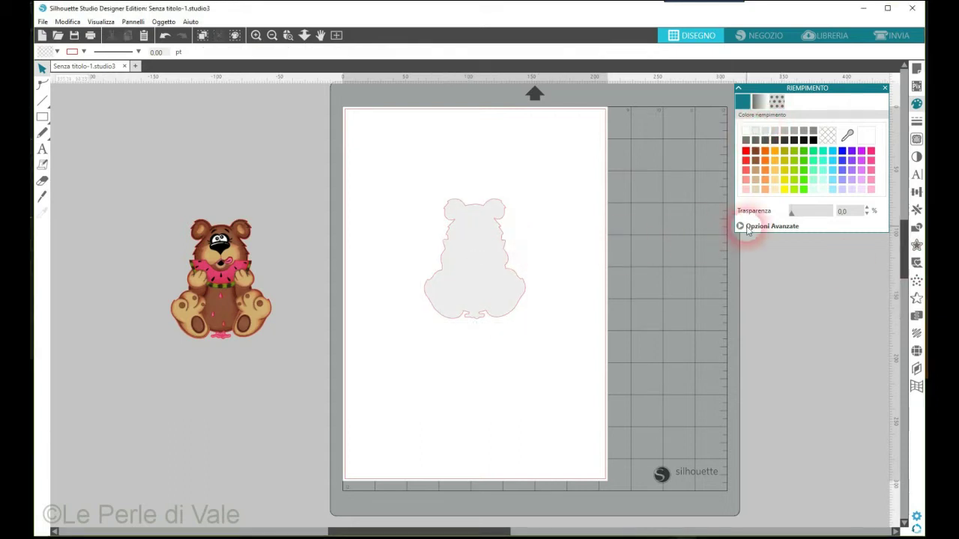
- Rotate the grey bear silhouette to 90° and move it slightly up the page
left_click(503, 271)
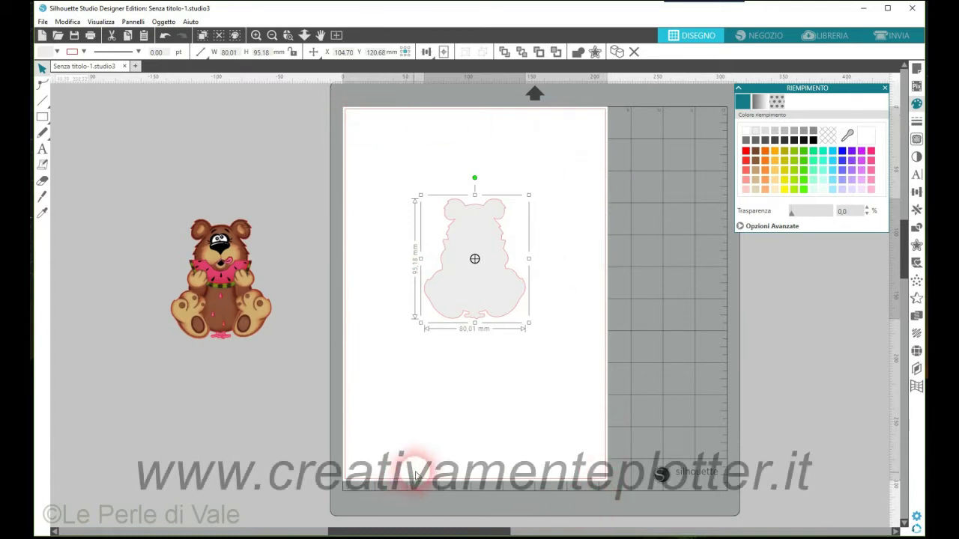
left_click(918, 193)
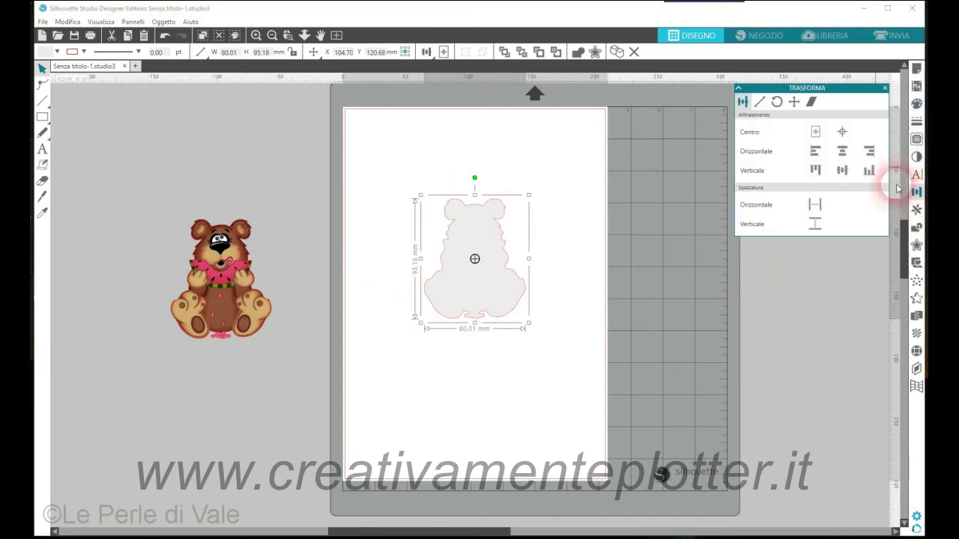
left_click(776, 101)
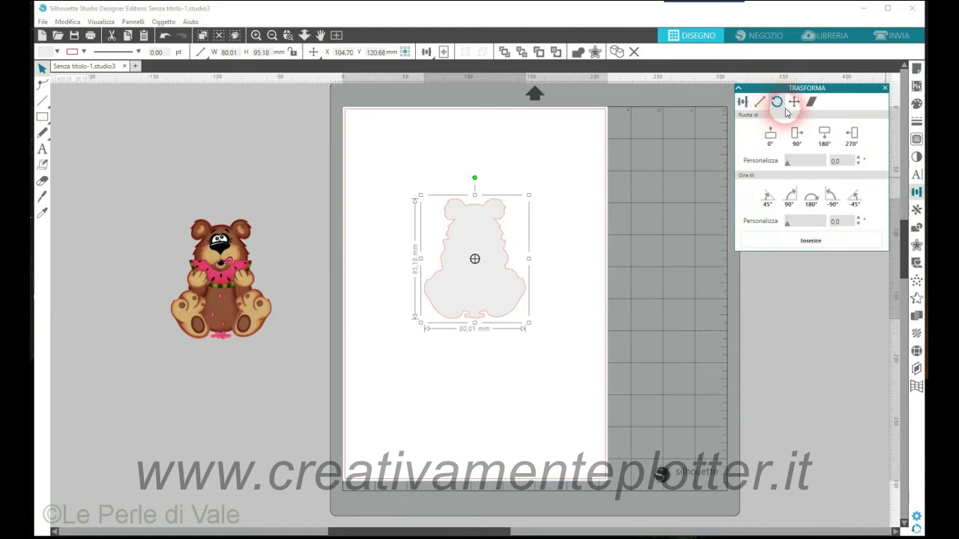
left_click(825, 137)
left_click(192, 46)
left_click(164, 35)
left_click(797, 136)
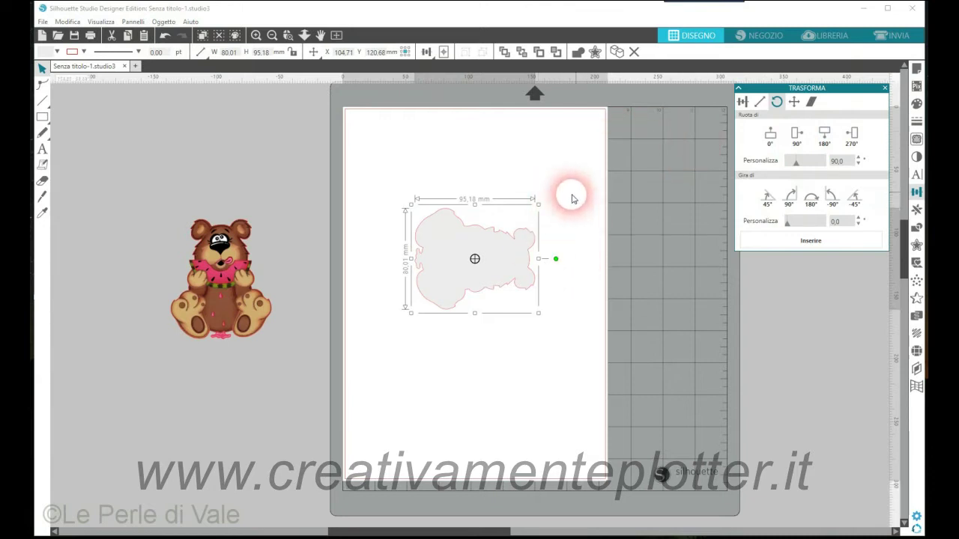
mouse_move(499, 277)
left_mouse_down()
mouse_move(498, 262)
mouse_move(502, 269)
left_mouse_up()
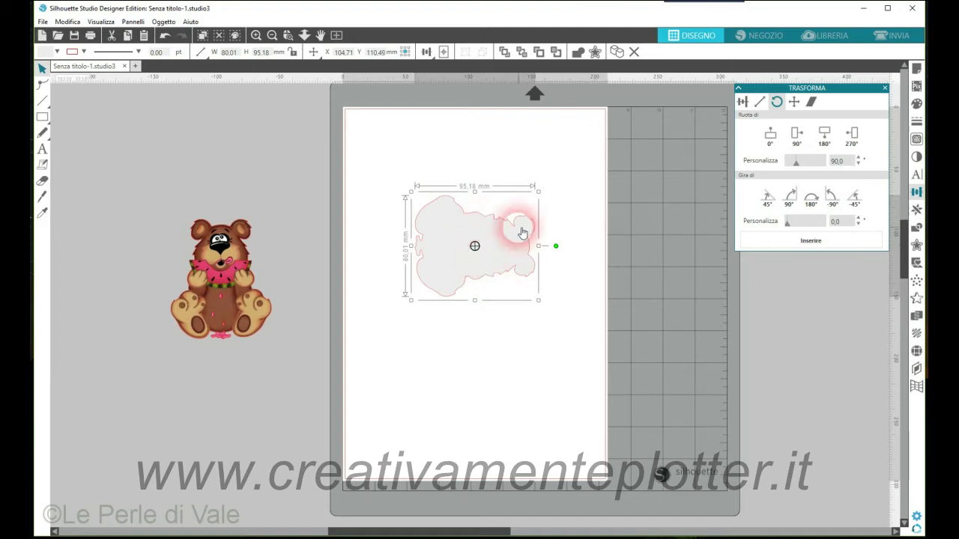
- Convert the silhouette to a popup with 10% base width and 1 mm dash pitch, and move it off the page
left_click(917, 264)
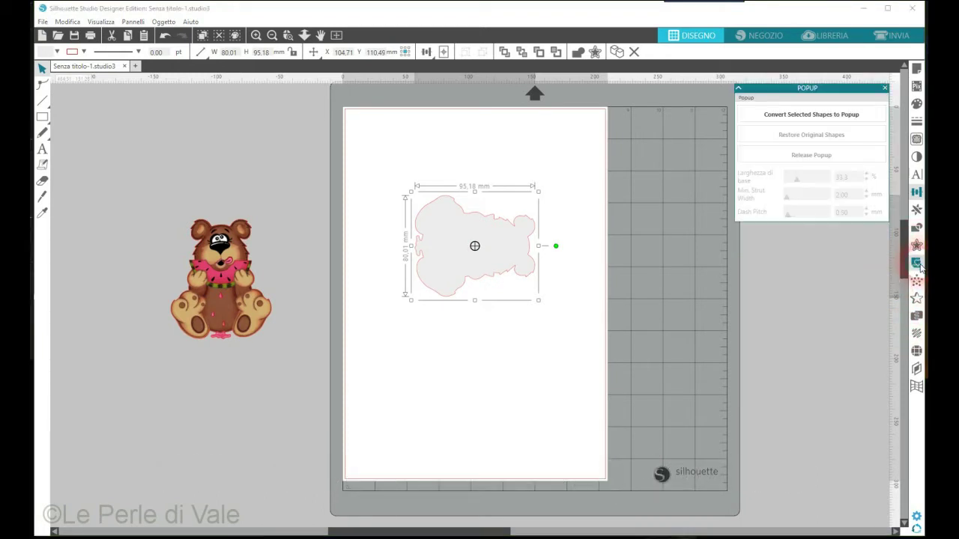
left_click(787, 118)
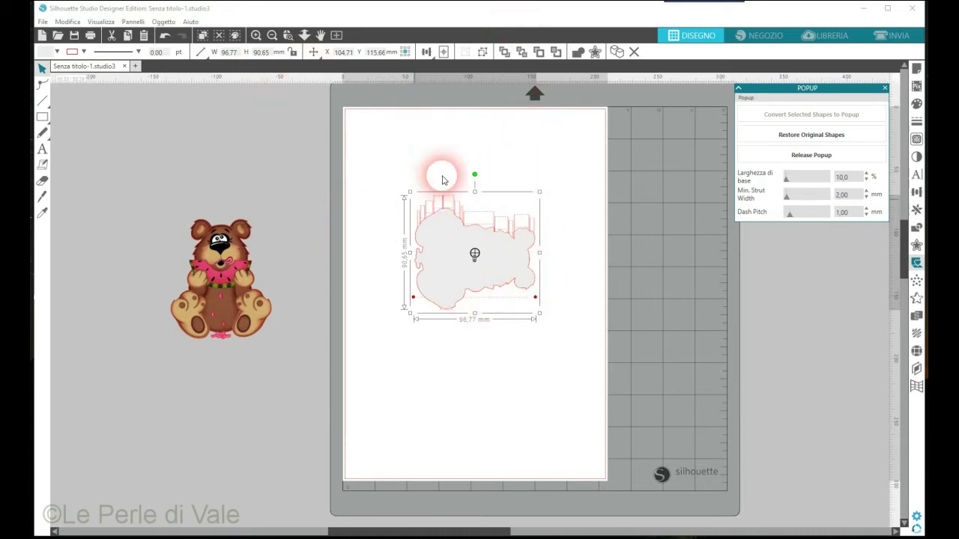
left_click_drag(503, 268, 696, 258)
- Draw a rectangle about 178 x 233 mm on the empty page
left_click(41, 149)
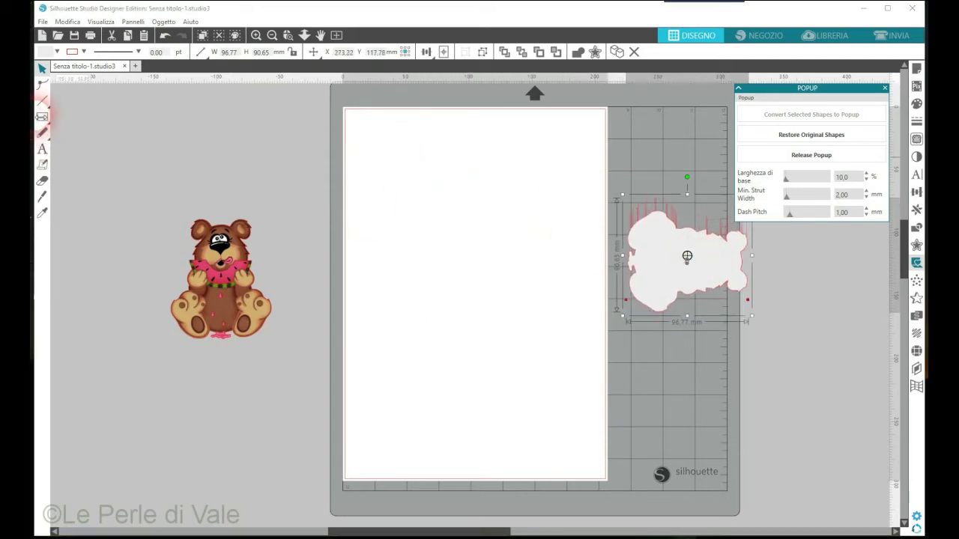
left_click(42, 117)
mouse_move(362, 133)
left_mouse_down()
mouse_move(573, 149)
mouse_move(586, 427)
left_mouse_up()
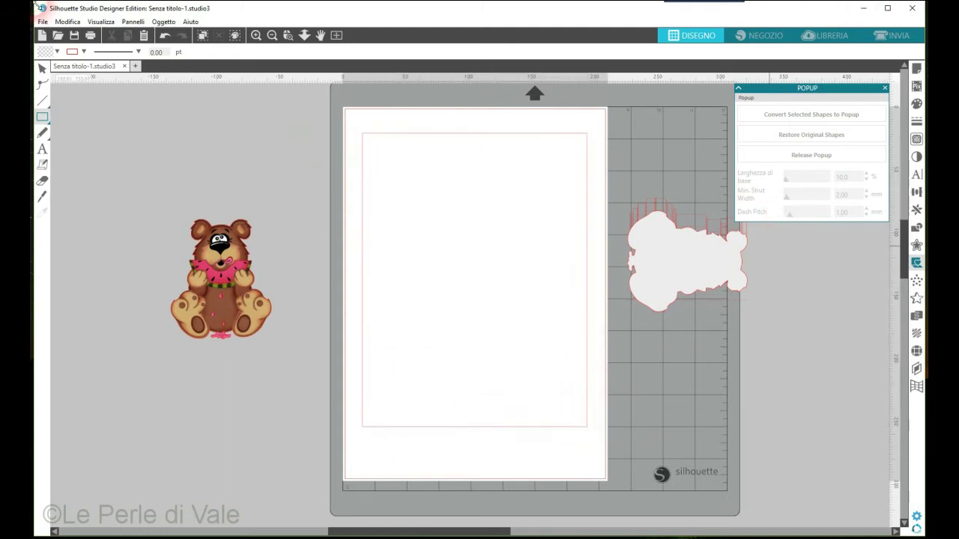
- Resize the rectangle to 170 mm wide with its proportions locked
left_click(916, 122)
left_click(915, 178)
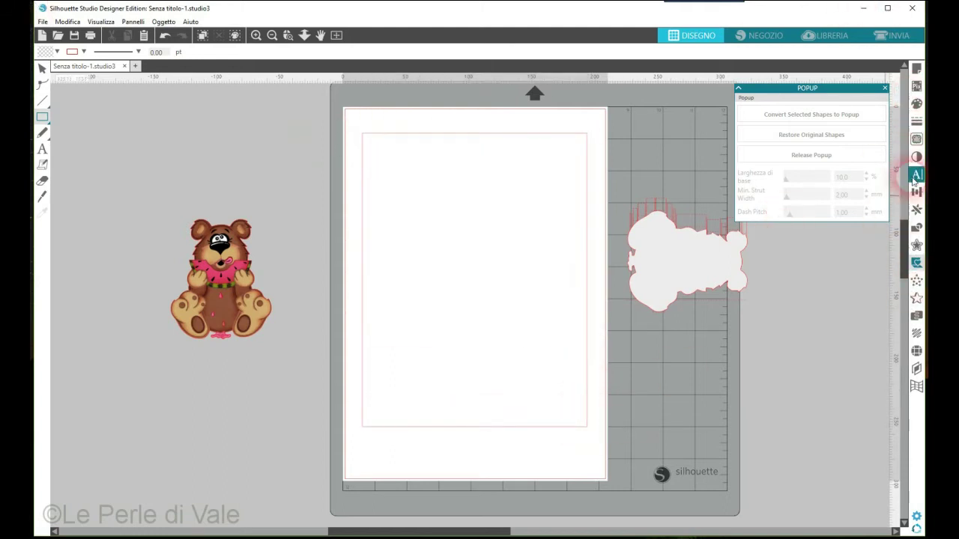
left_click(915, 190)
left_click(764, 104)
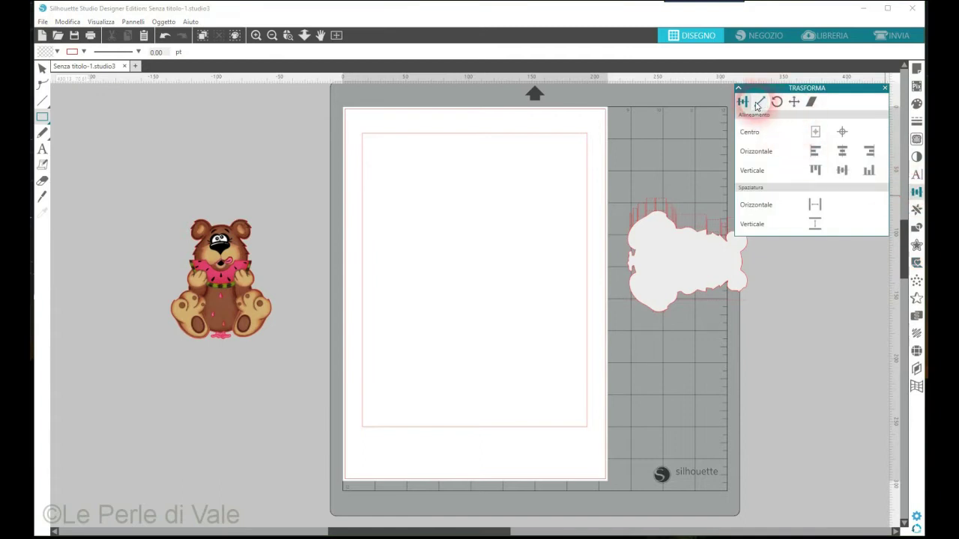
left_click(758, 103)
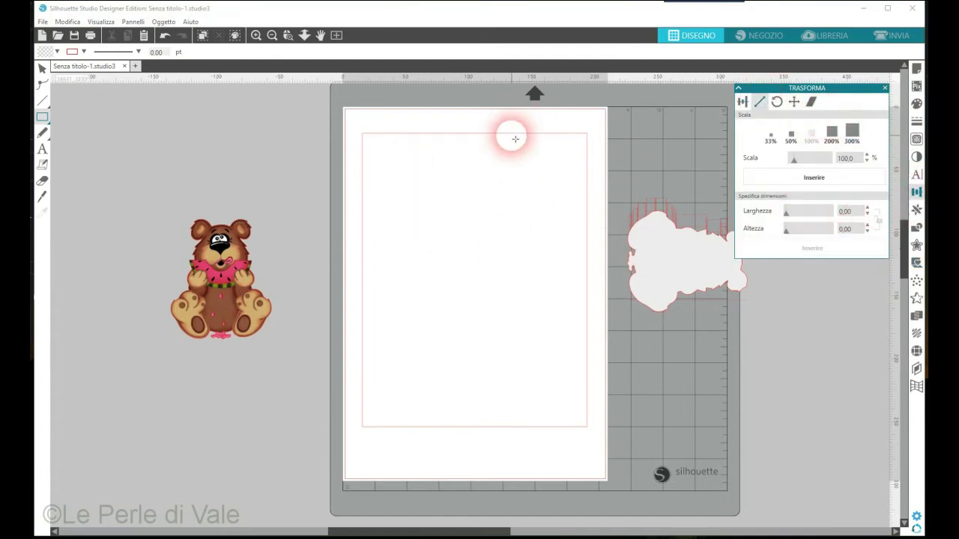
left_click(42, 68)
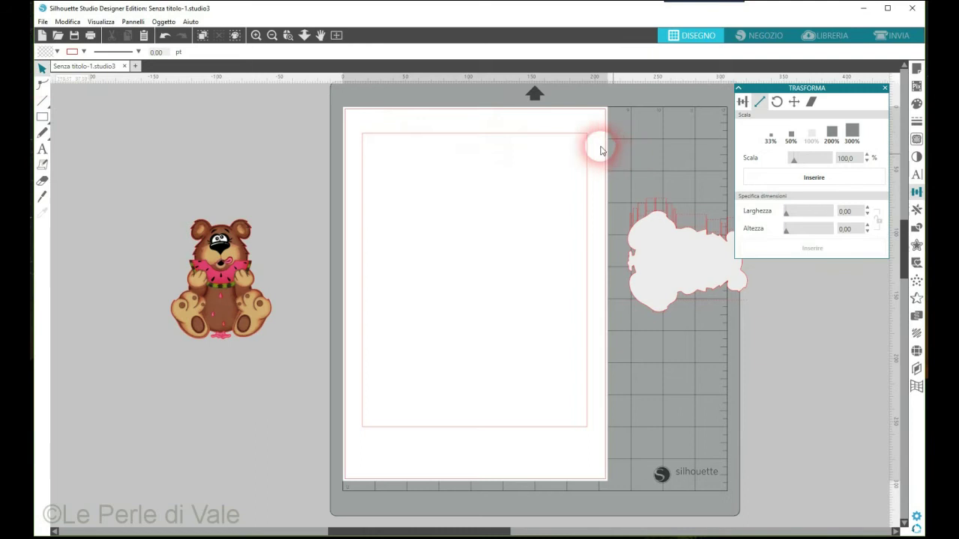
left_click(537, 134)
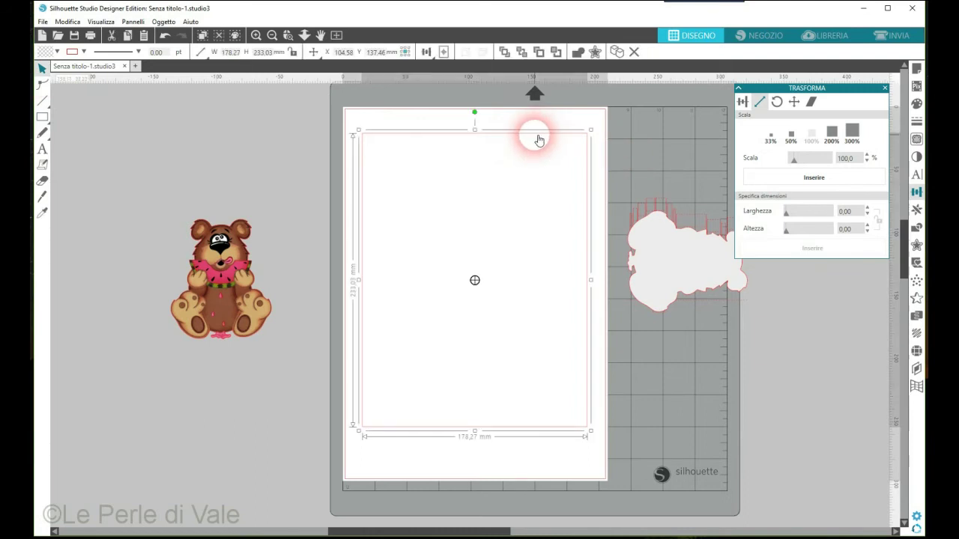
left_click_drag(865, 219, 840, 218)
double_click(853, 216)
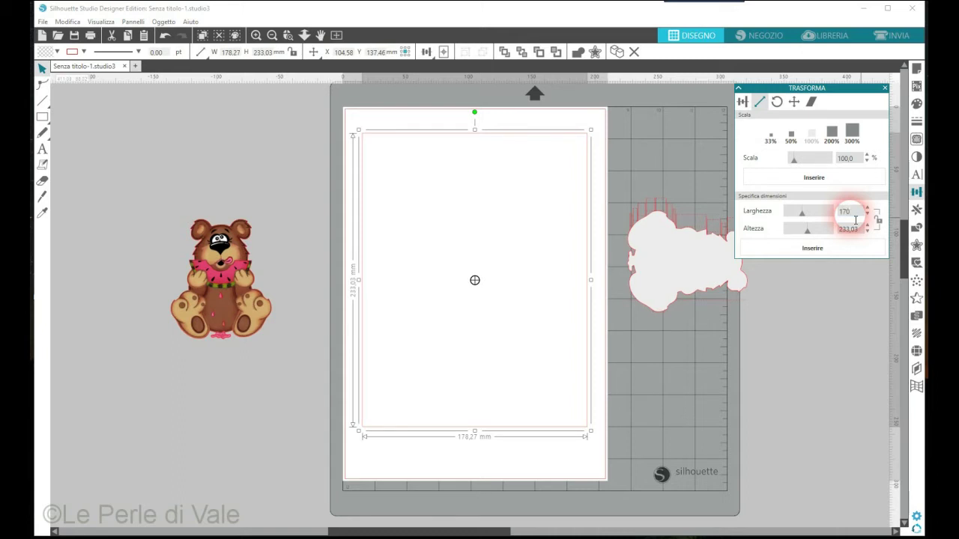
left_click(877, 223)
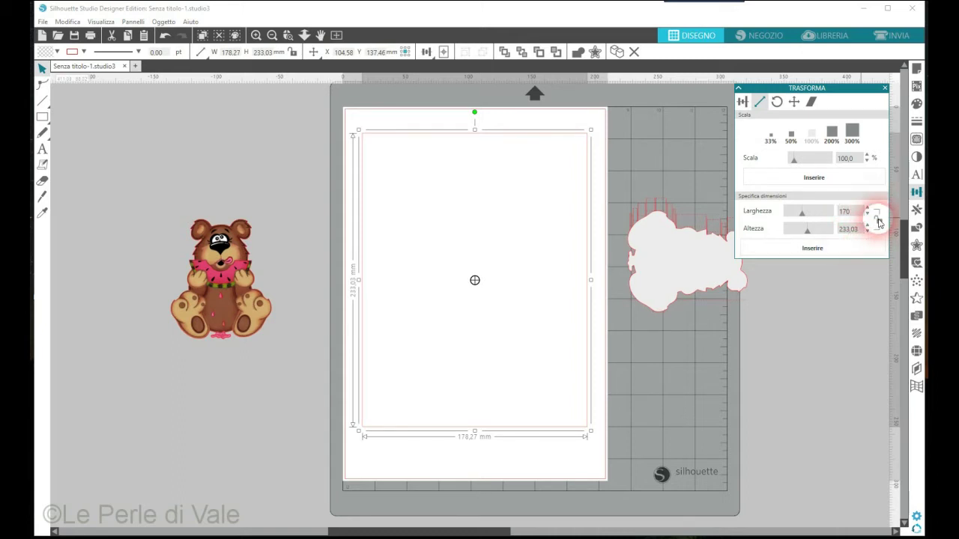
left_click(877, 222)
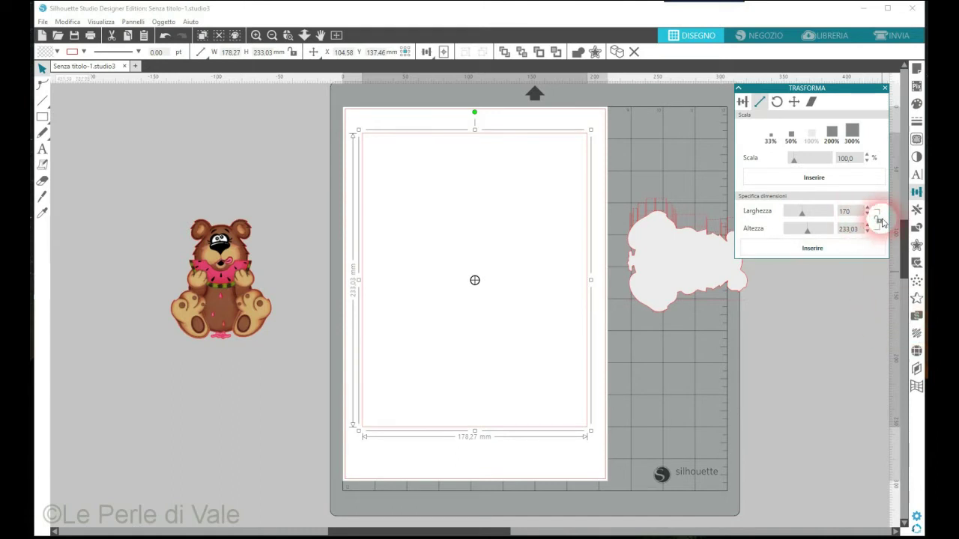
left_click(813, 248)
left_click(408, 534)
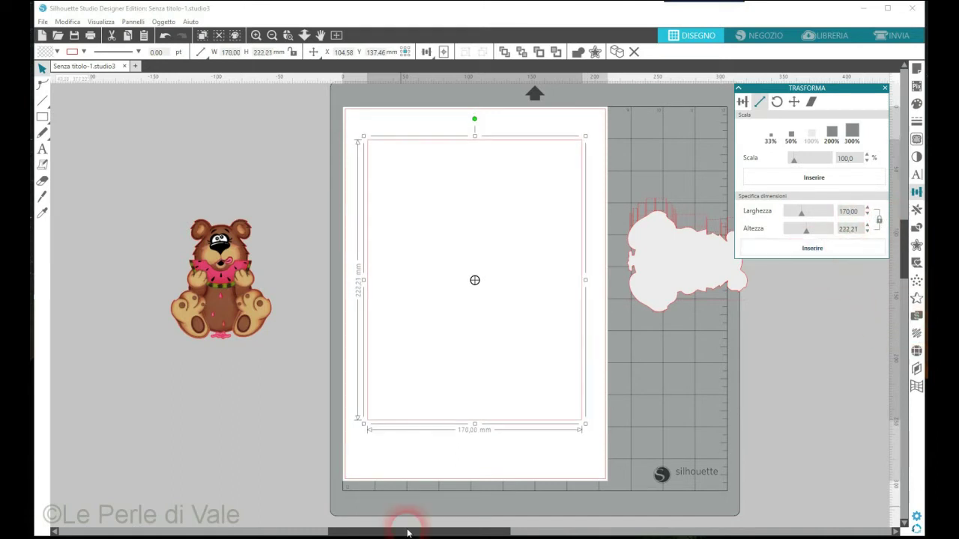
- Resize the rectangle proportionally to 175 mm wide and reposition it near the middle of the page
left_click_drag(461, 269, 462, 284)
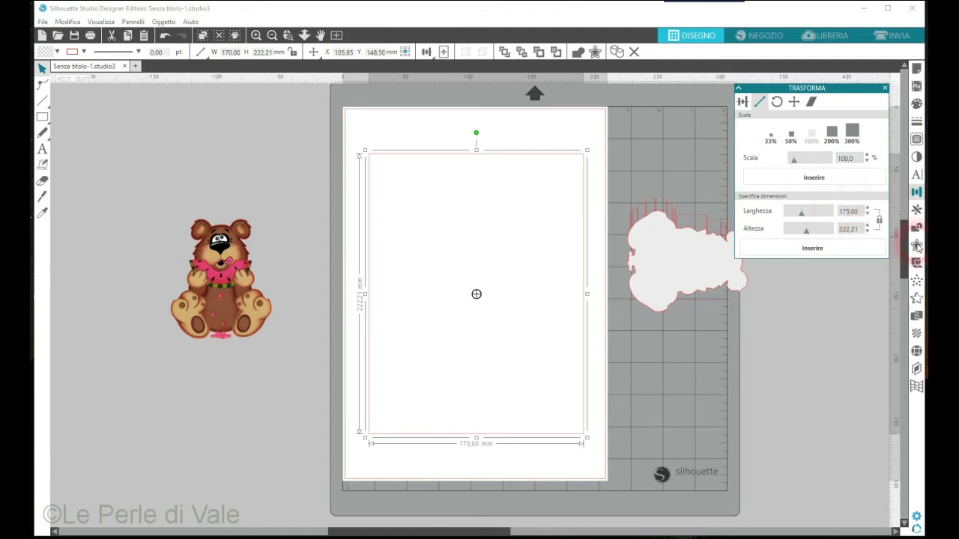
left_click(811, 248)
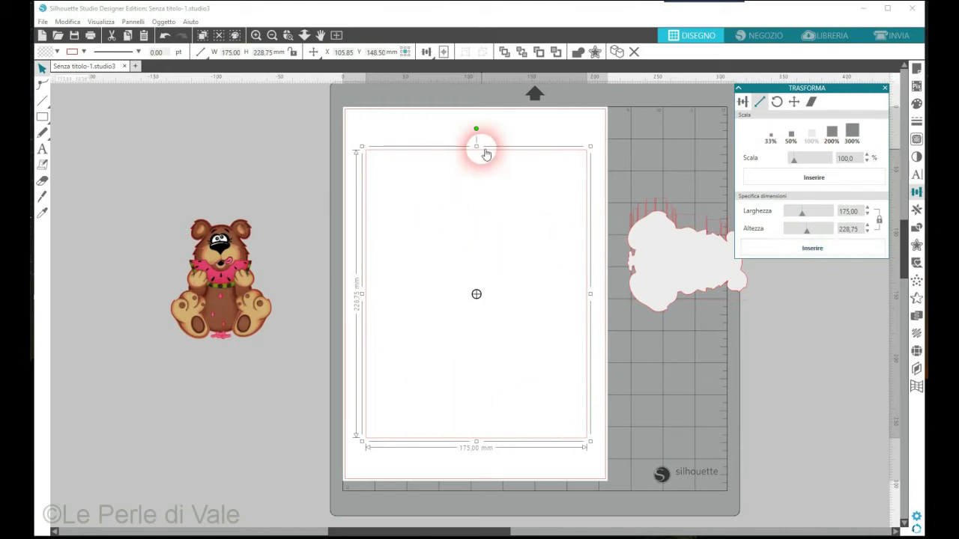
left_click_drag(484, 146, 488, 143)
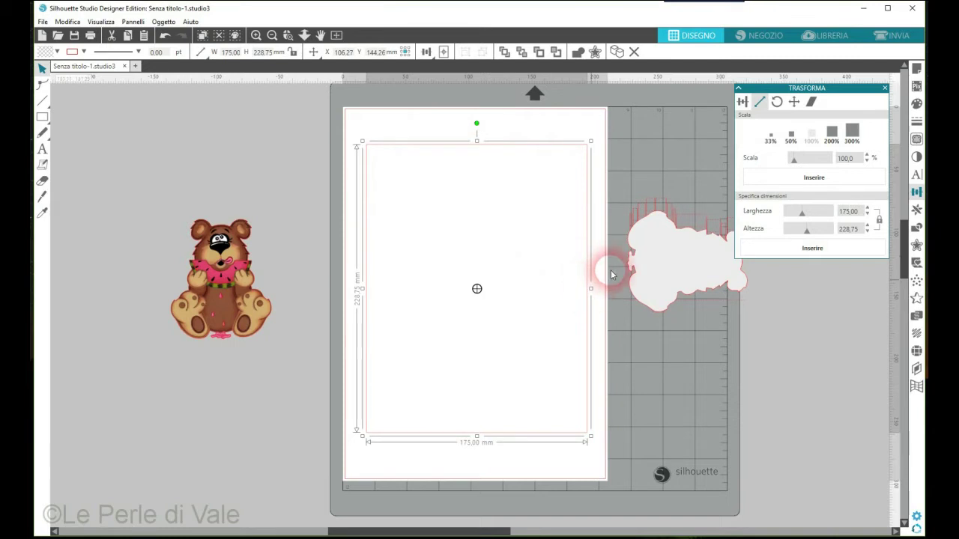
- Duplicate the card rectangle and resize the copy to 180 mm wide with its proportions locked
right_click(512, 144)
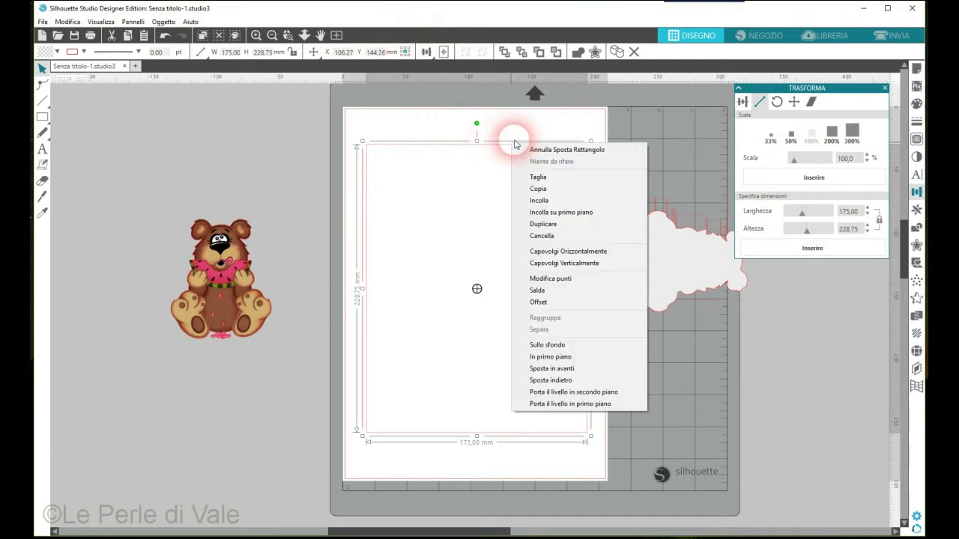
left_click(564, 224)
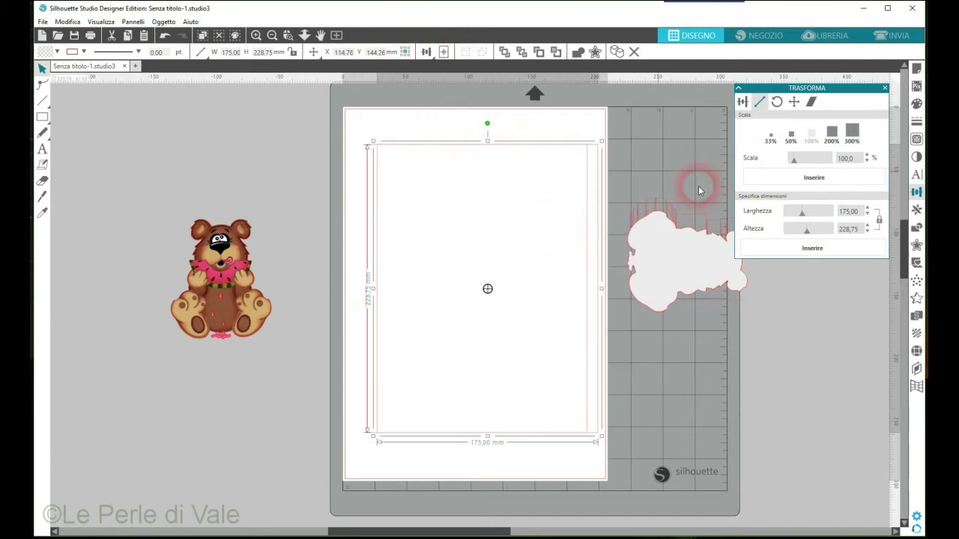
left_click(851, 213)
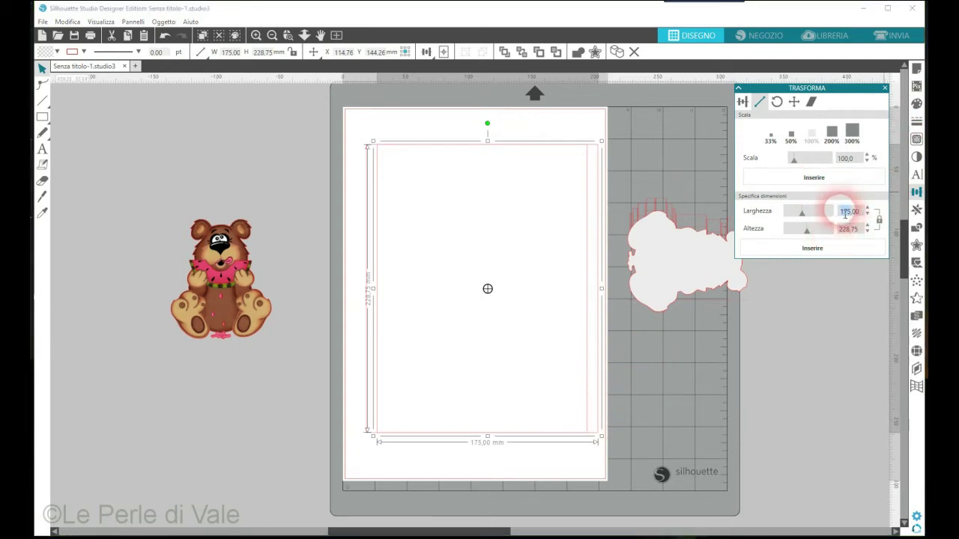
left_click(916, 264)
left_click(916, 300)
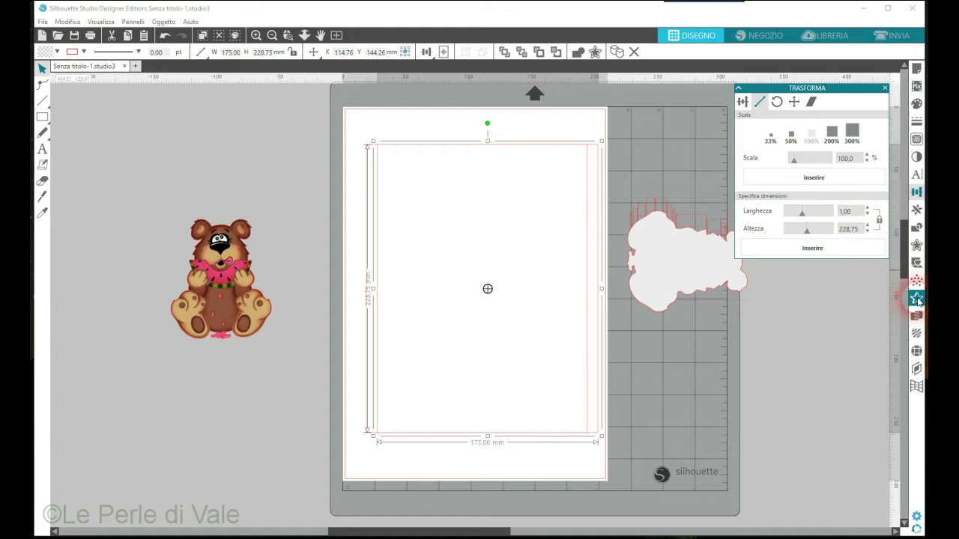
left_click(833, 246)
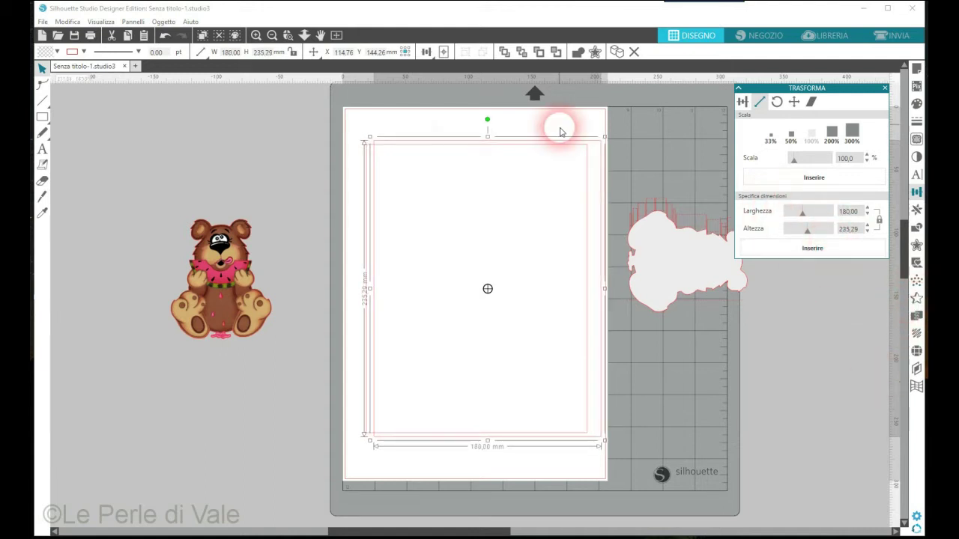
- Move the 180 mm rectangle off the page behind the bear and place the popup silhouette in the upper half of the card rectangle
left_click_drag(602, 146, 235, 169)
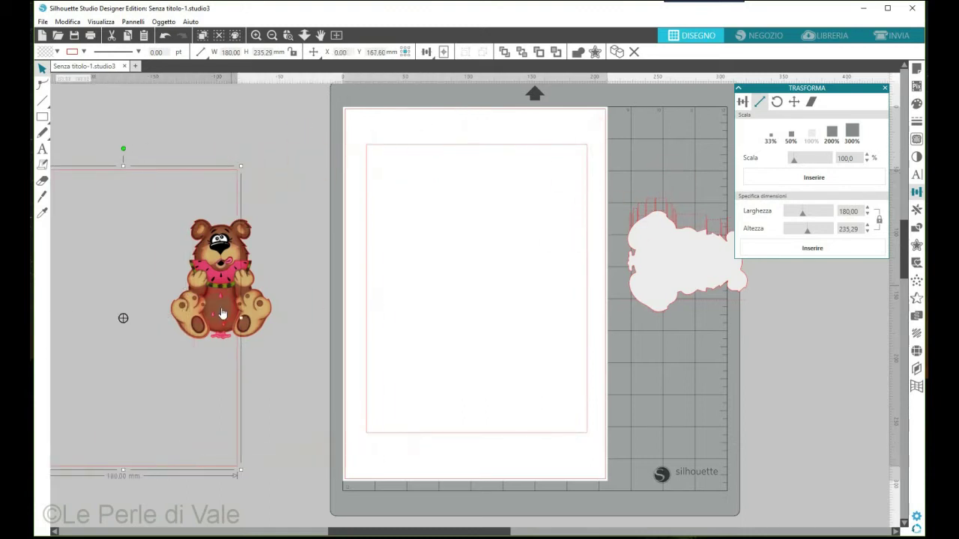
mouse_move(260, 335)
left_mouse_down()
mouse_move(488, 325)
mouse_move(259, 317)
left_mouse_up()
left_click_drag(700, 277, 513, 236)
left_click(510, 270)
- Add a horizontal guide at 142 mm and a vertical guide at 103 mm, and centre the card rectangle on their intersection
left_click(514, 75)
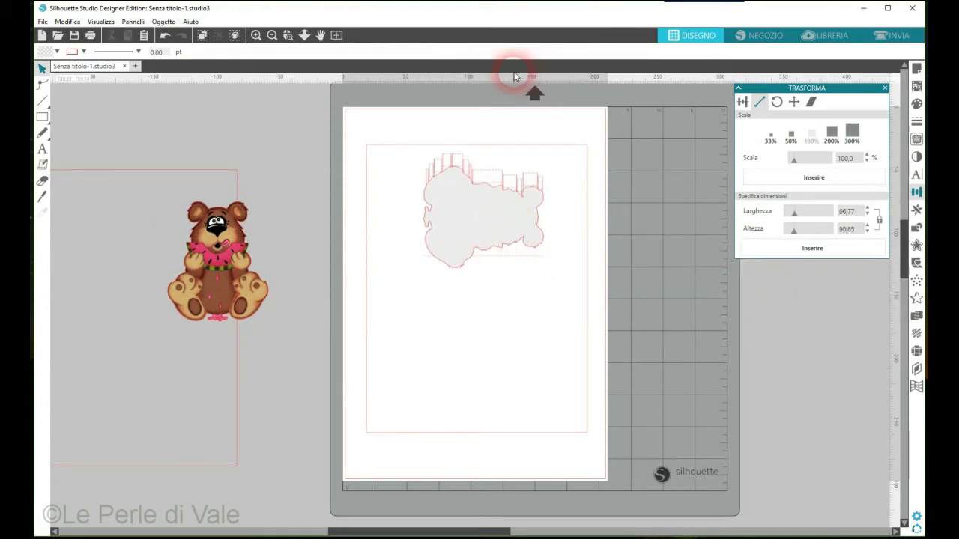
left_click_drag(511, 80, 514, 285)
left_click_drag(903, 330, 473, 332)
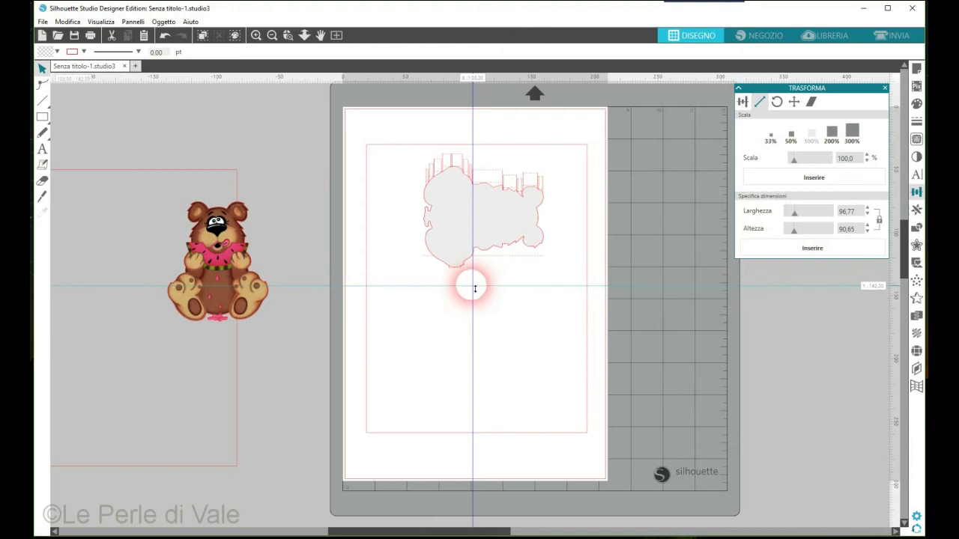
left_click_drag(586, 300, 591, 303)
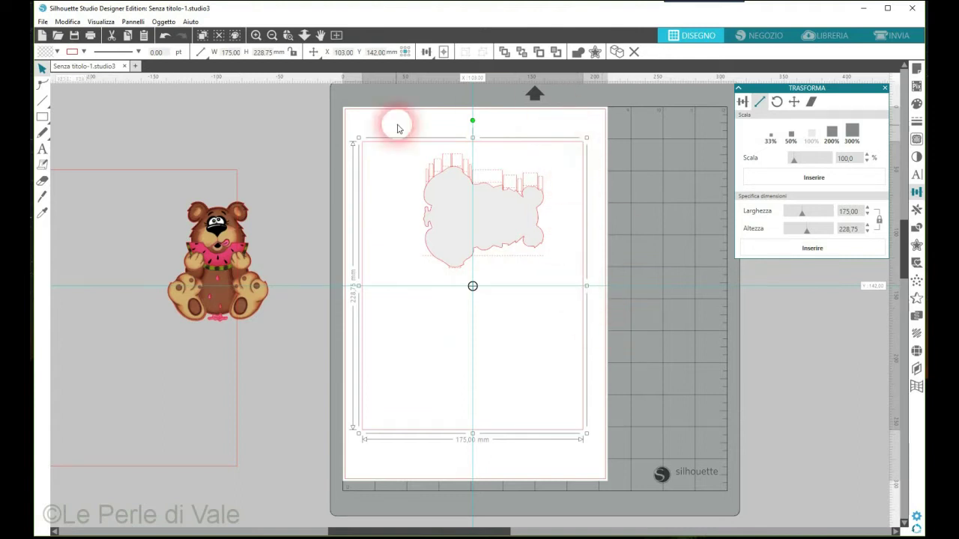
- Align the popup's fold line with the horizontal guide and extend both its ends to the card's side edges, about 173 mm wide
left_click_drag(505, 227, 498, 261)
left_click(532, 282)
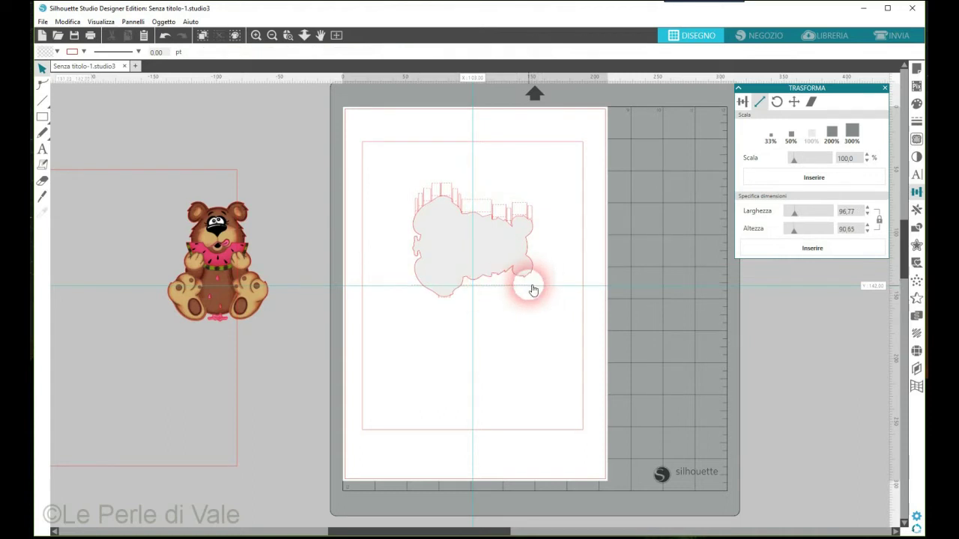
left_click(534, 285)
left_click(534, 288)
left_click_drag(535, 291, 582, 280)
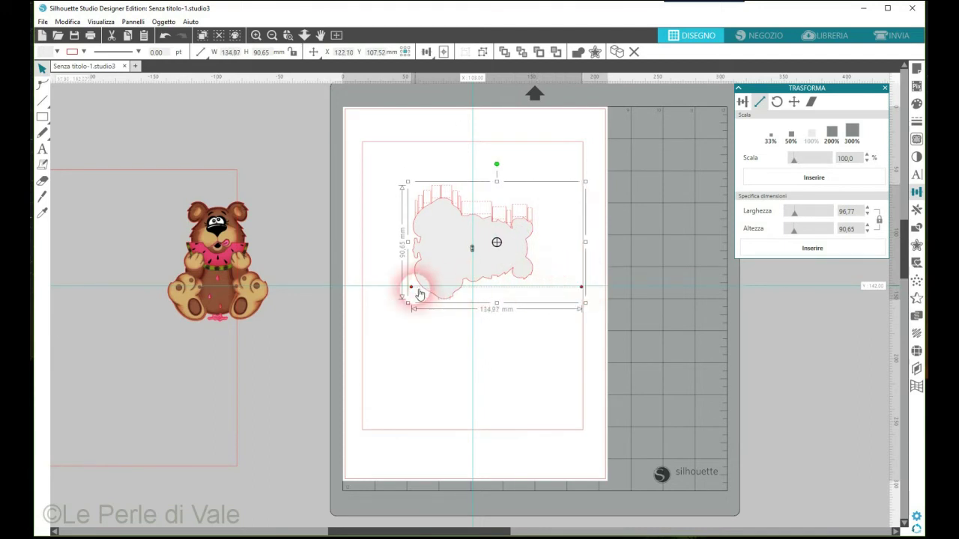
left_click_drag(410, 291, 363, 287)
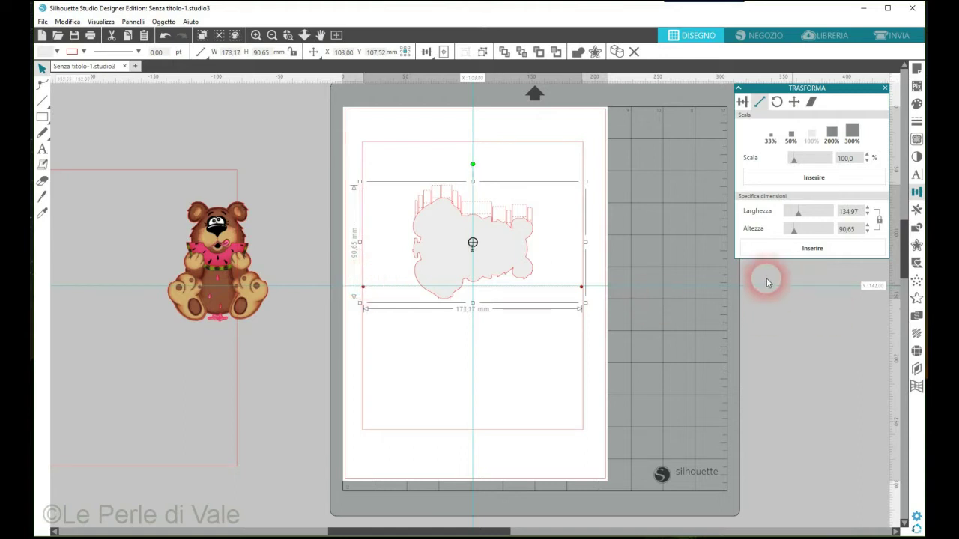
left_click(535, 296)
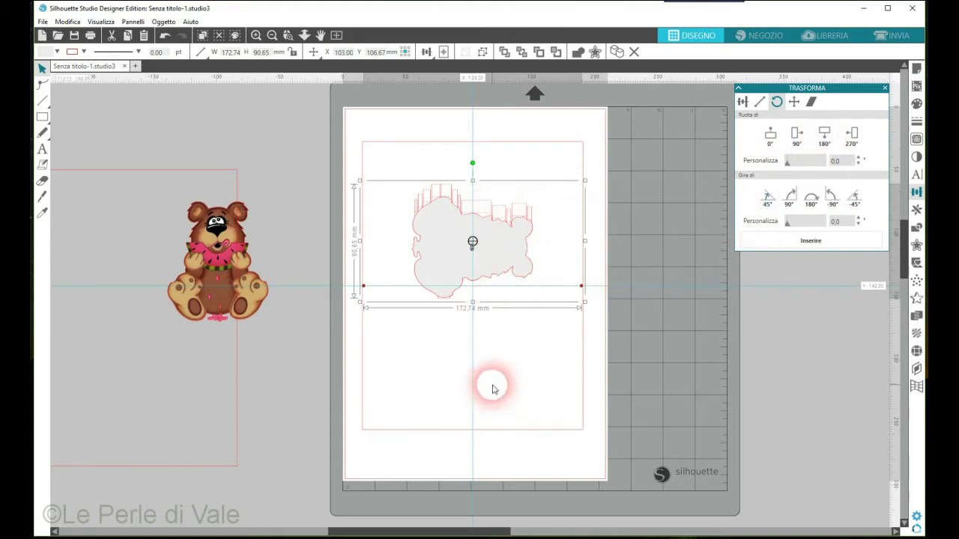
mouse_move(471, 268)
left_mouse_down()
mouse_move(474, 369)
mouse_move(479, 251)
mouse_move(465, 260)
mouse_move(473, 262)
left_mouse_up()
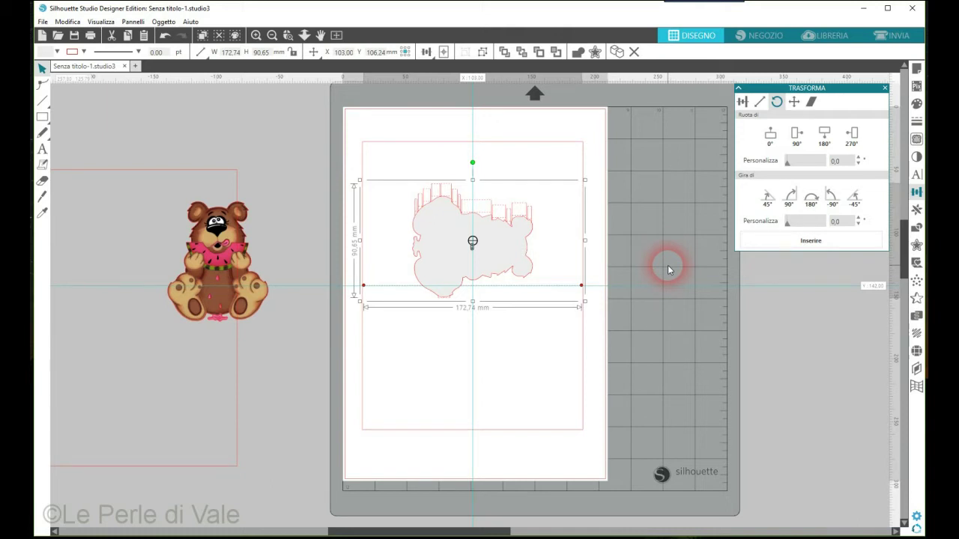
- Move the bear lower beside the page and shift the 180 mm rectangle closer to the page's edge
left_click_drag(268, 301, 296, 399)
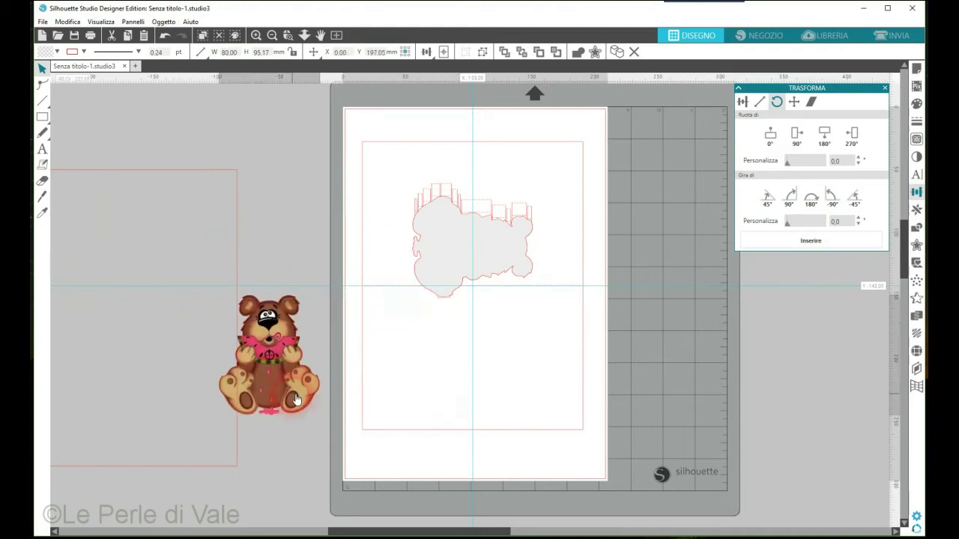
key("Escape")
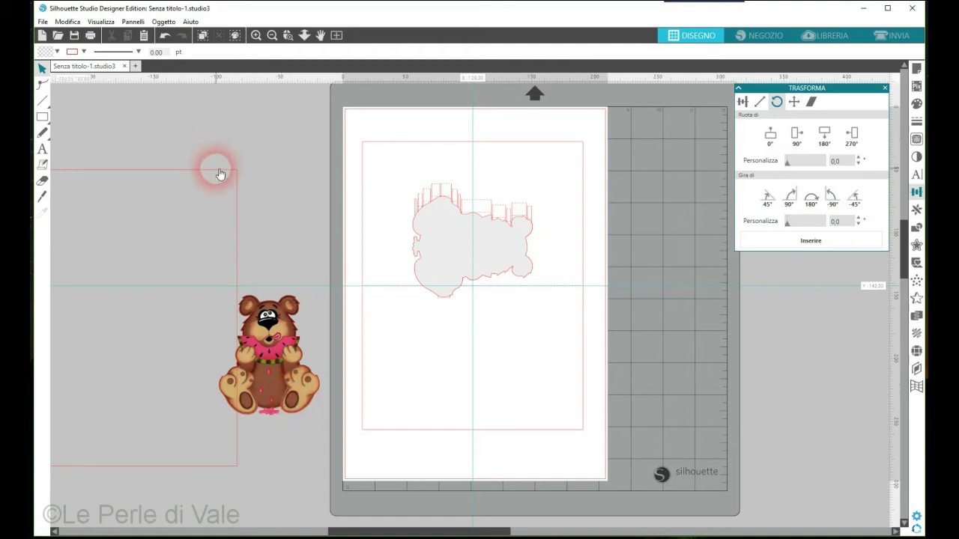
left_click_drag(220, 178, 312, 140)
key("Escape")
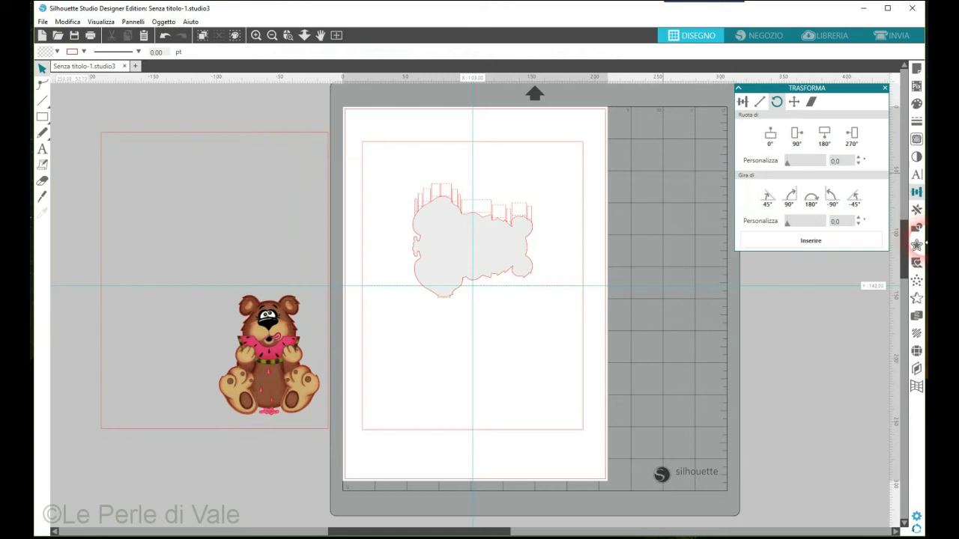